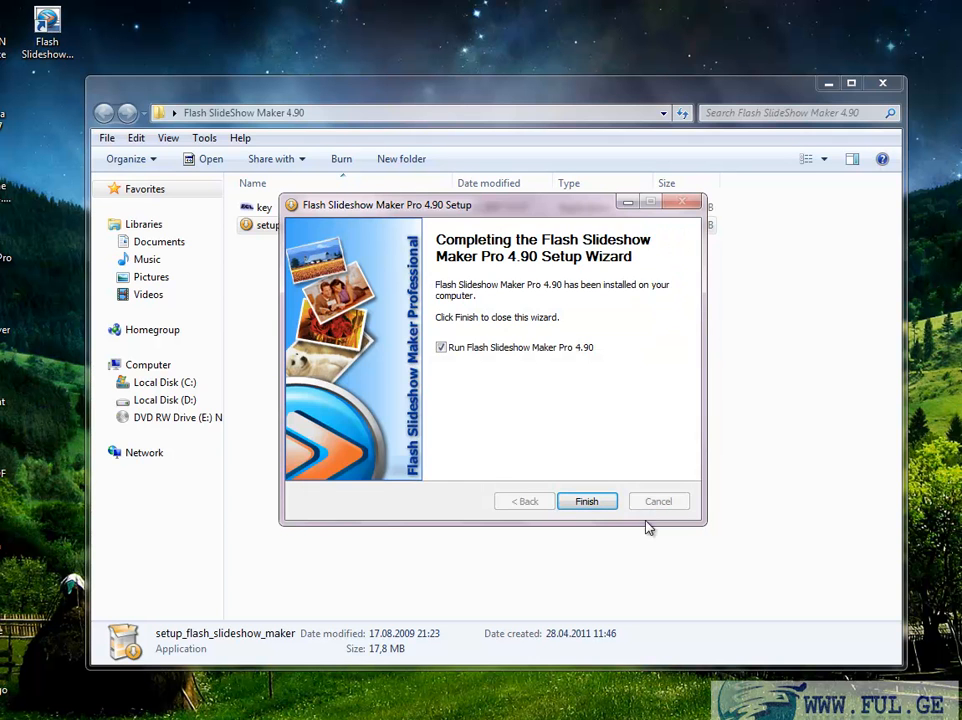
# Step: Finish the Flash Slideshow Maker Pro 4.90 setup with the program set to run, and dismiss its welcome wizard
pyautogui.click(587, 501)
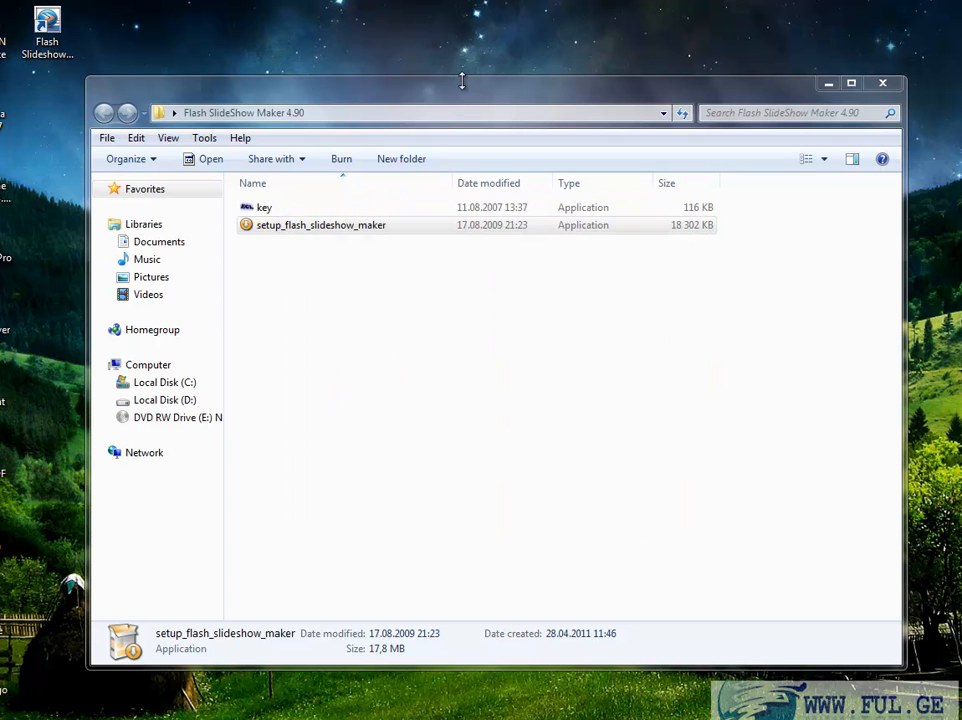
pyautogui.moveTo(465, 96); pyautogui.dragTo(482, 301)
pyautogui.moveTo(47, 30); pyautogui.dragTo(540, 166)
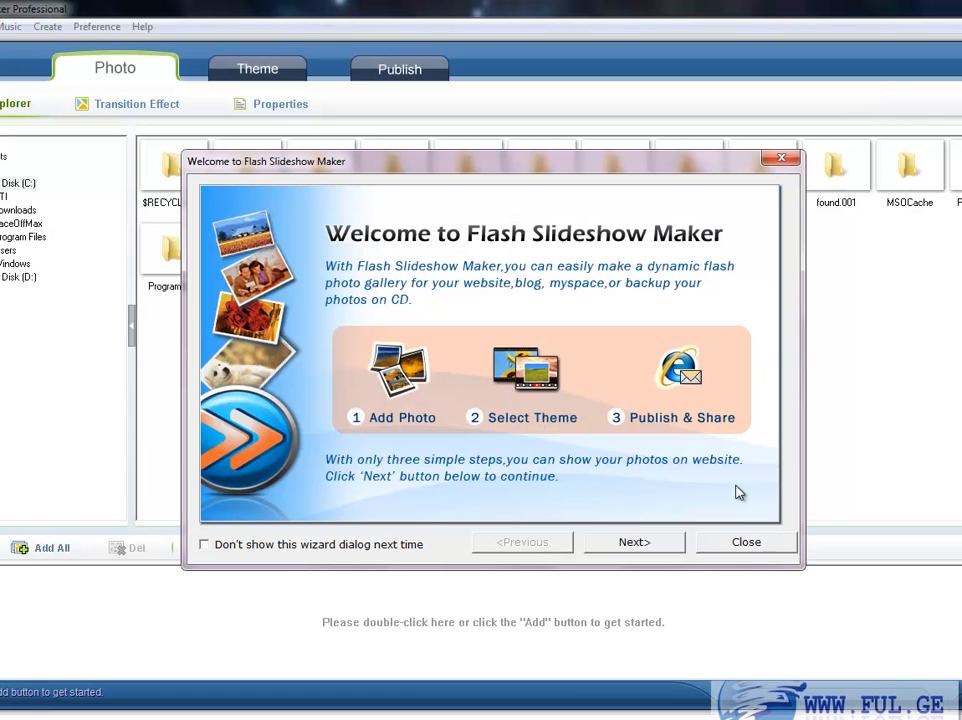
pyautogui.click(750, 542)
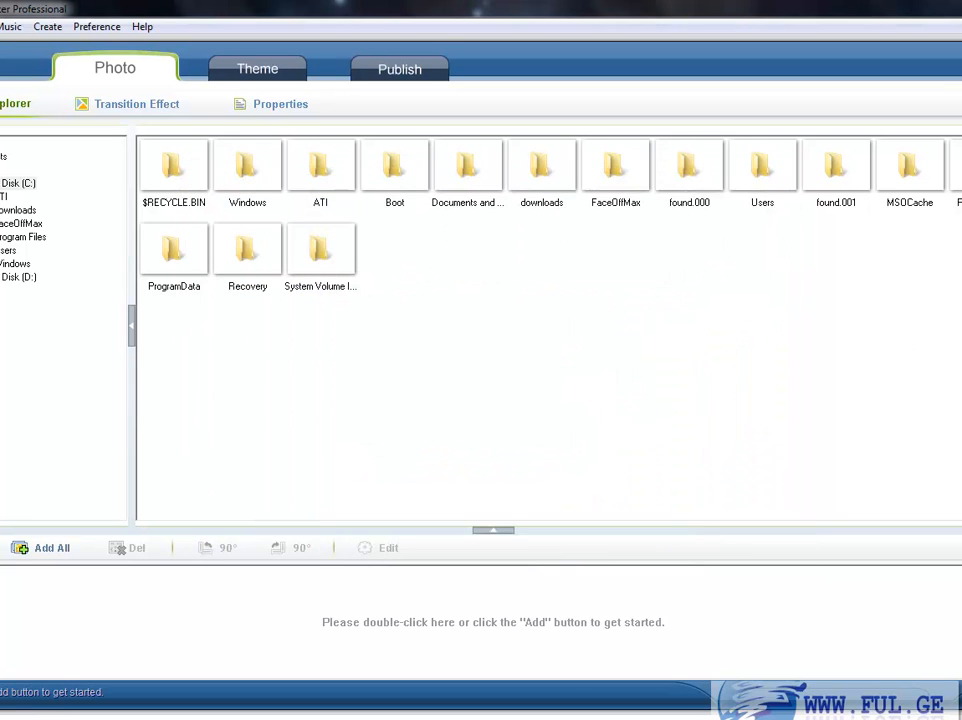
# Step: Restore, move and resize the Flash Slideshow Maker window so that all of it fits on the screen
pyautogui.click(961, 8)
pyautogui.moveTo(403, 14); pyautogui.dragTo(517, 17)
pyautogui.moveTo(757, 590); pyautogui.dragTo(959, 718)
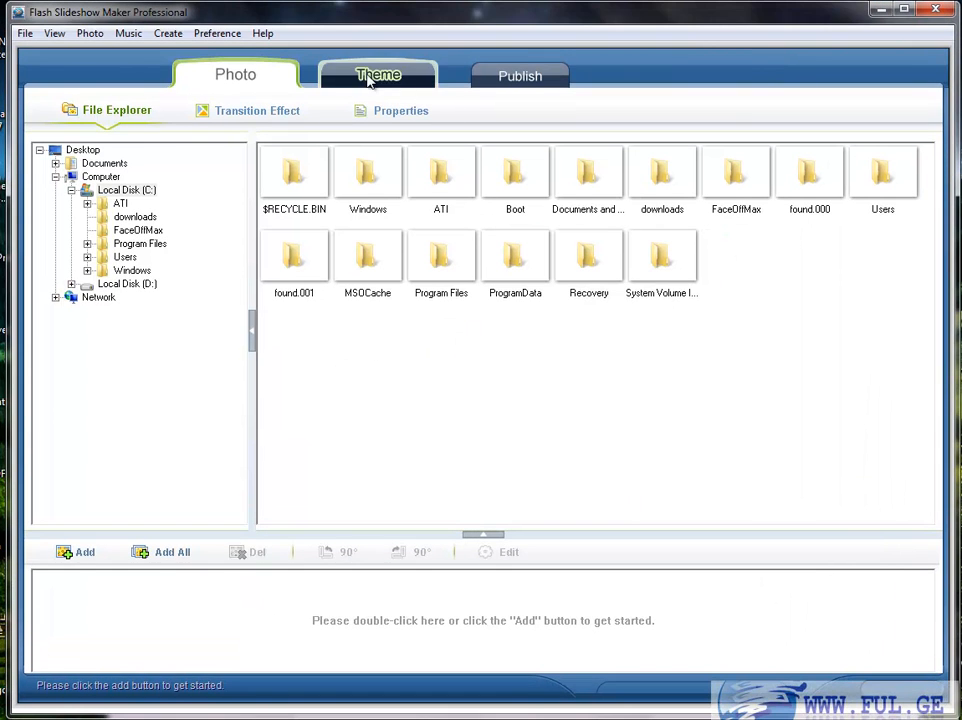
# Step: Show the transition effects, enlarge their preview area and preview the Vertical window blind effect
pyautogui.click(264, 112)
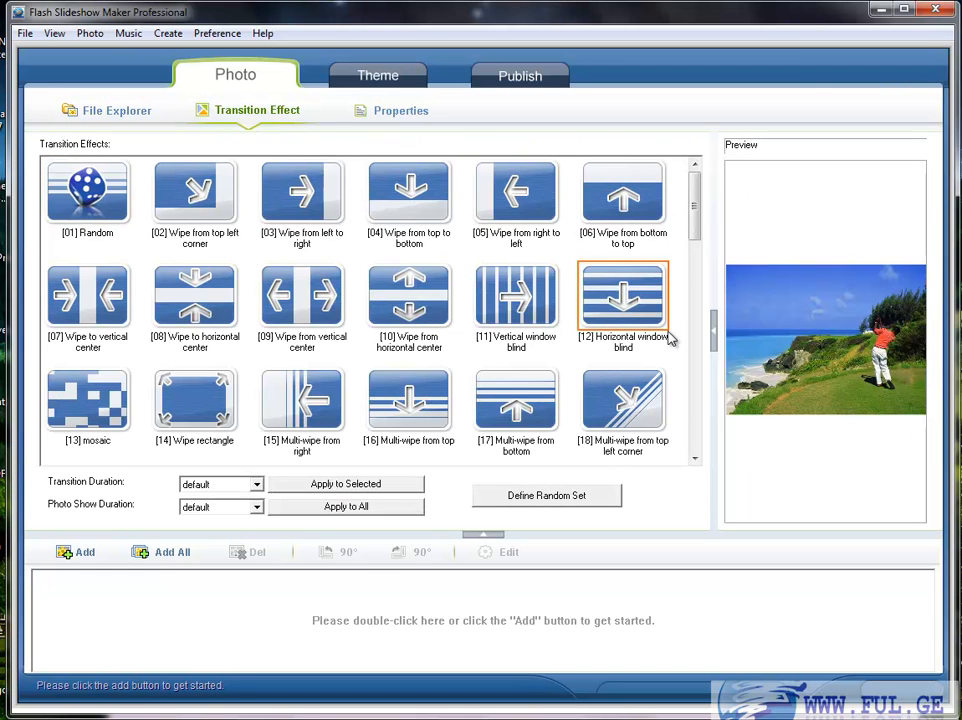
pyautogui.moveTo(715, 330); pyautogui.dragTo(487, 342)
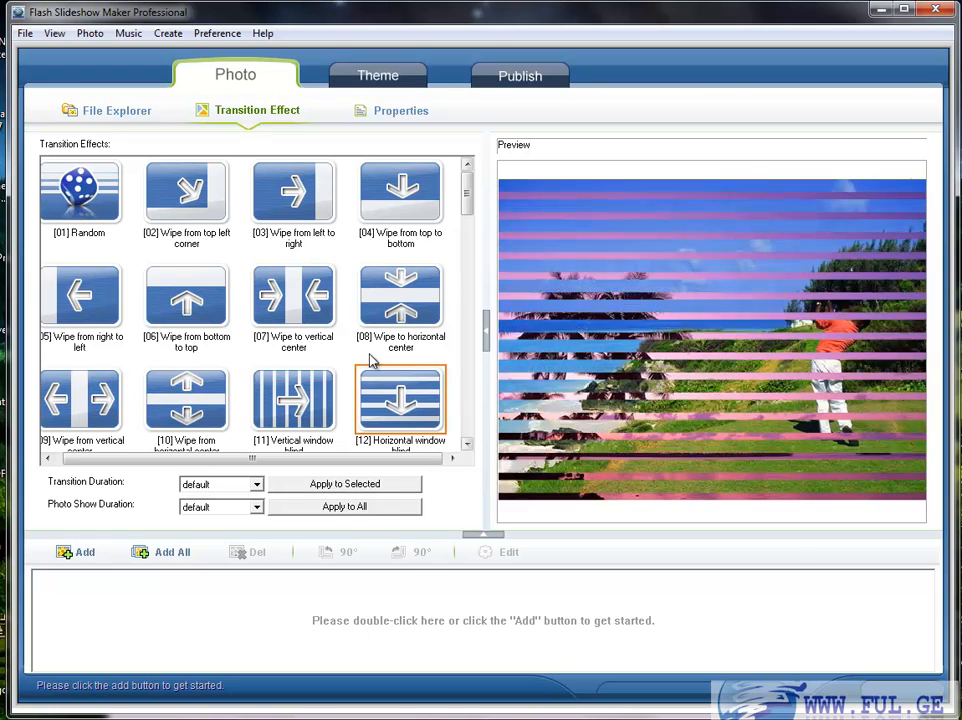
pyautogui.click(313, 395)
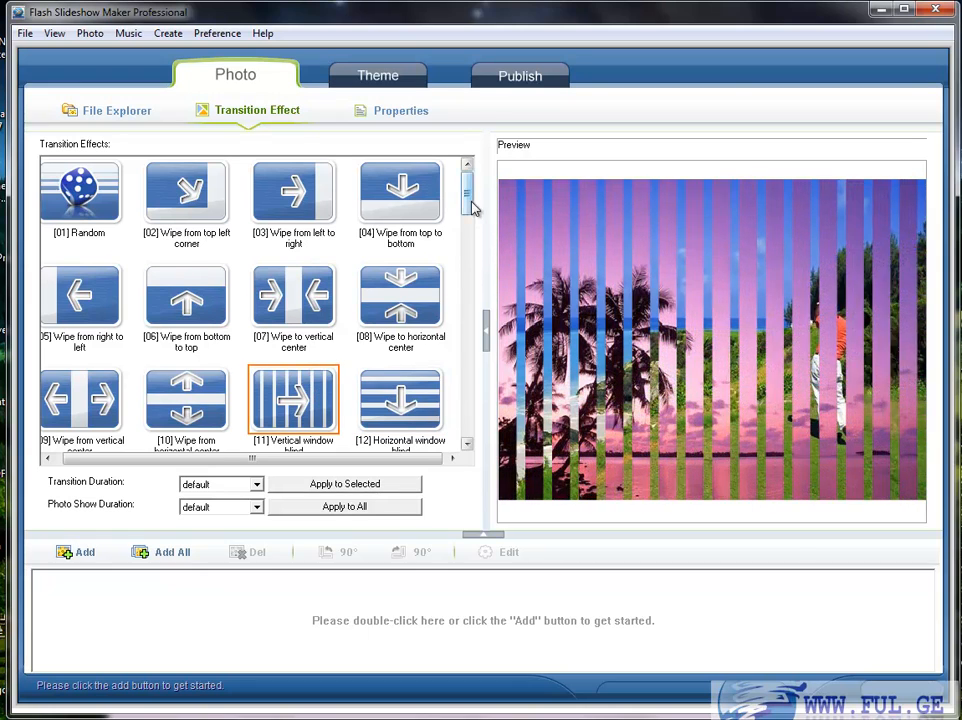
pyautogui.scroll(-3, 472, 206)
# Step: Add the Desert photo from the Sample Pictures folder of the Pictures library to the slideshow
pyautogui.click(83, 556)
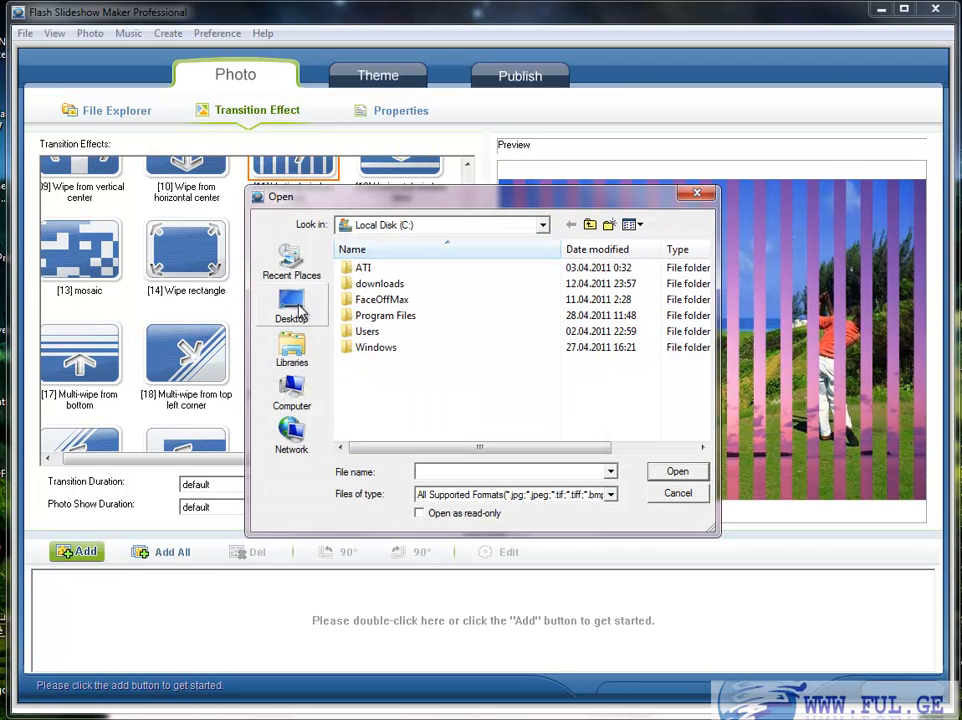
pyautogui.click(292, 350)
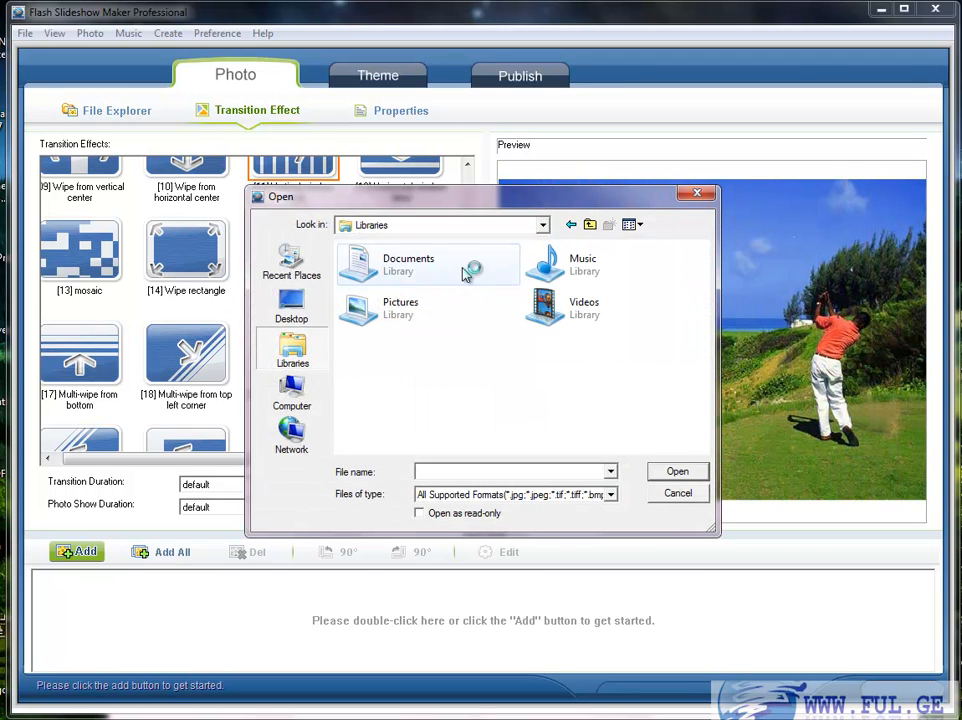
pyautogui.doubleClick(377, 316)
pyautogui.doubleClick(372, 296)
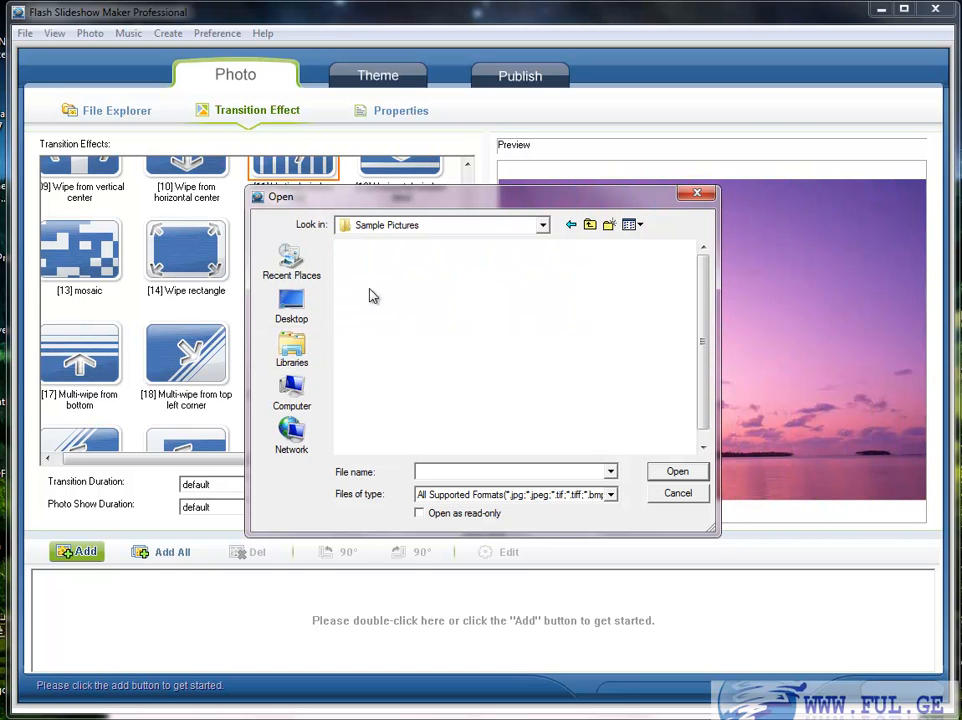
pyautogui.doubleClick(449, 302)
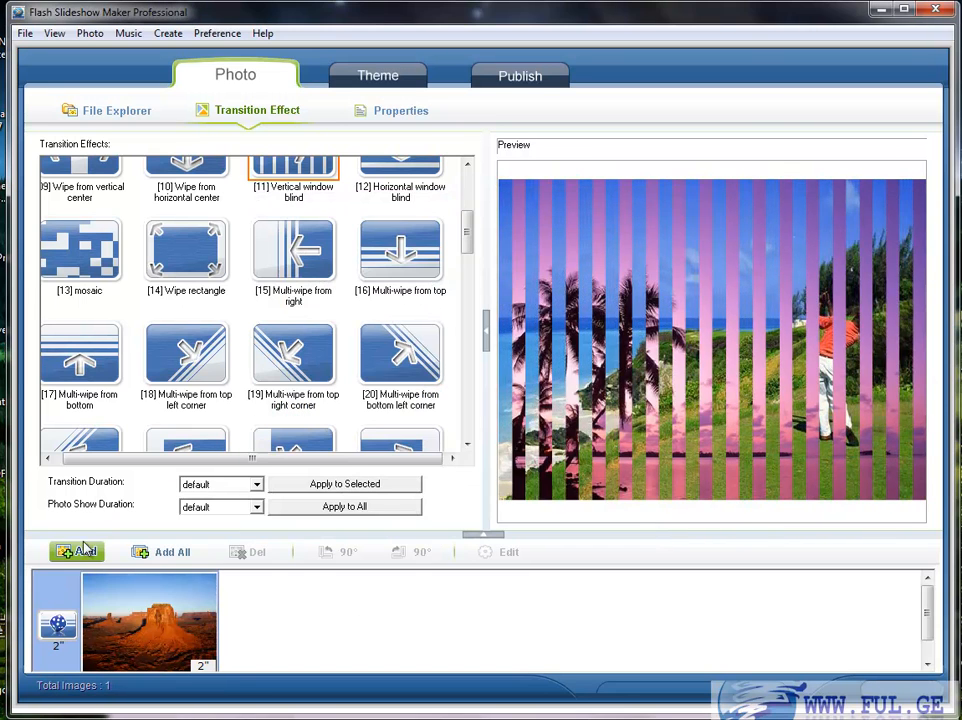
# Step: Add the Chrysanthemum sample photo and set the transition before it to Multi-wipe from top left corner
pyautogui.click(82, 551)
pyautogui.doubleClick(383, 300)
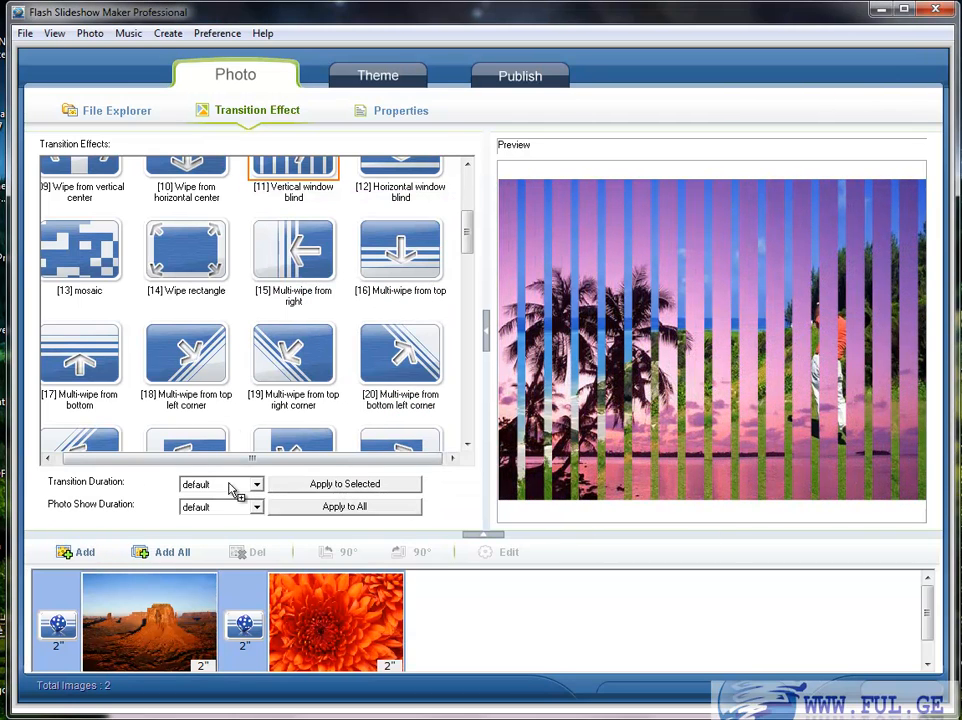
pyautogui.moveTo(186, 352); pyautogui.dragTo(240, 639)
# Step: Open the Desert photo for editing and look through its info and that of the Chrysanthemum photo
pyautogui.click(144, 630)
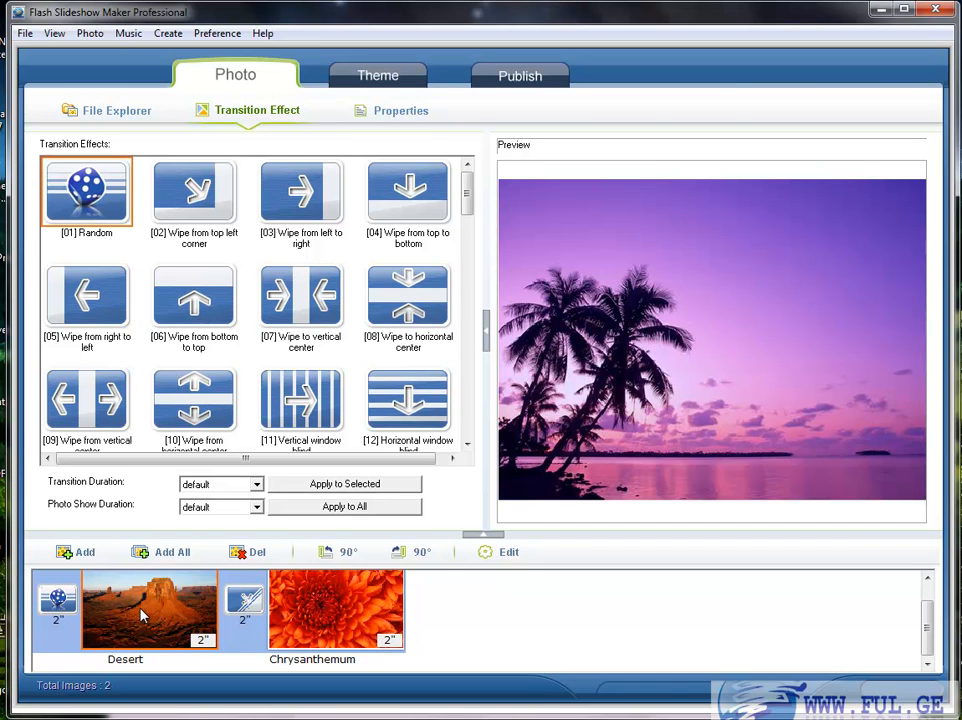
pyautogui.click(499, 553)
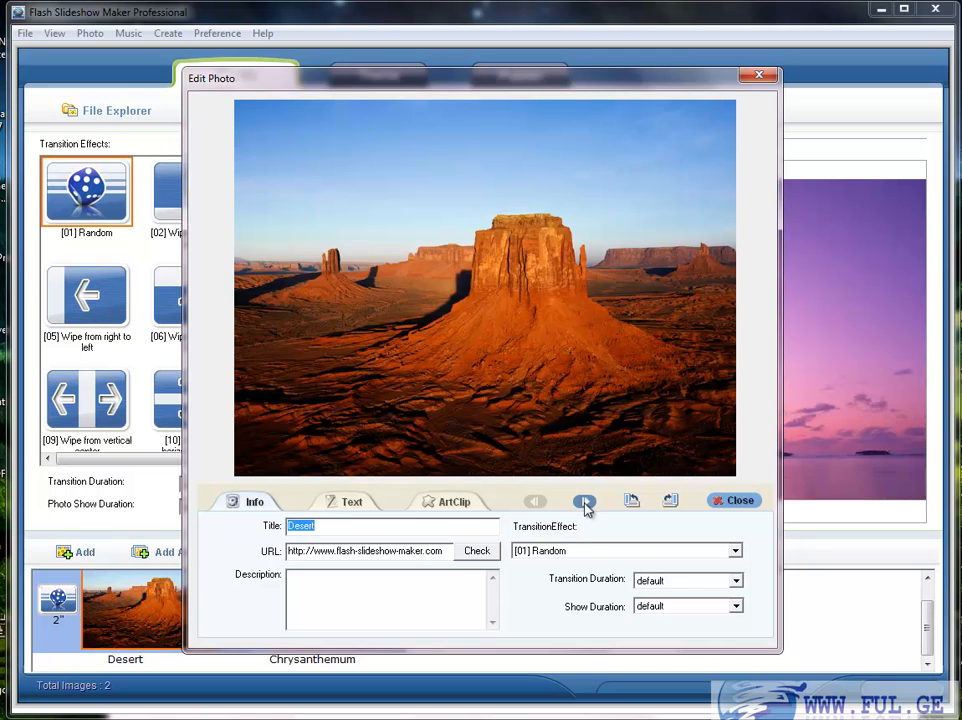
pyautogui.click(585, 503)
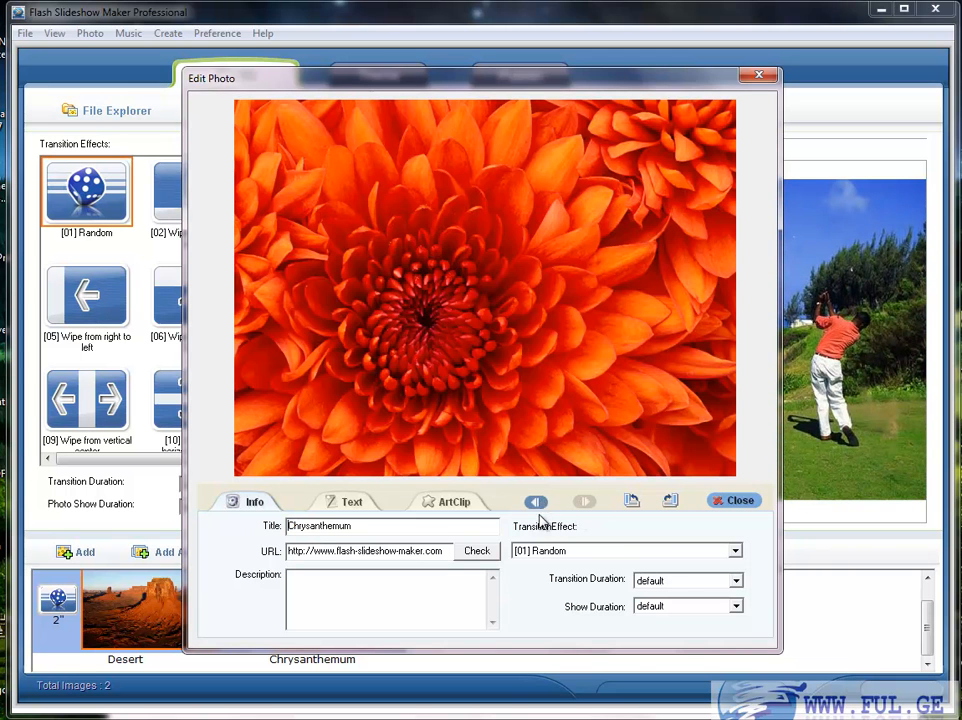
pyautogui.click(536, 502)
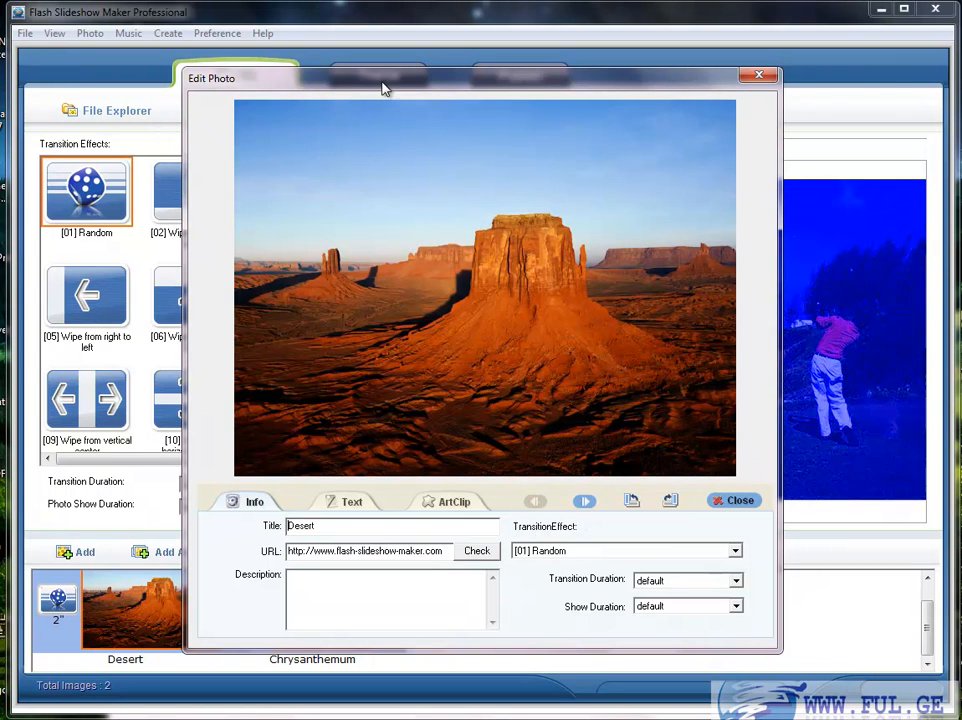
pyautogui.moveTo(403, 82); pyautogui.dragTo(384, 75)
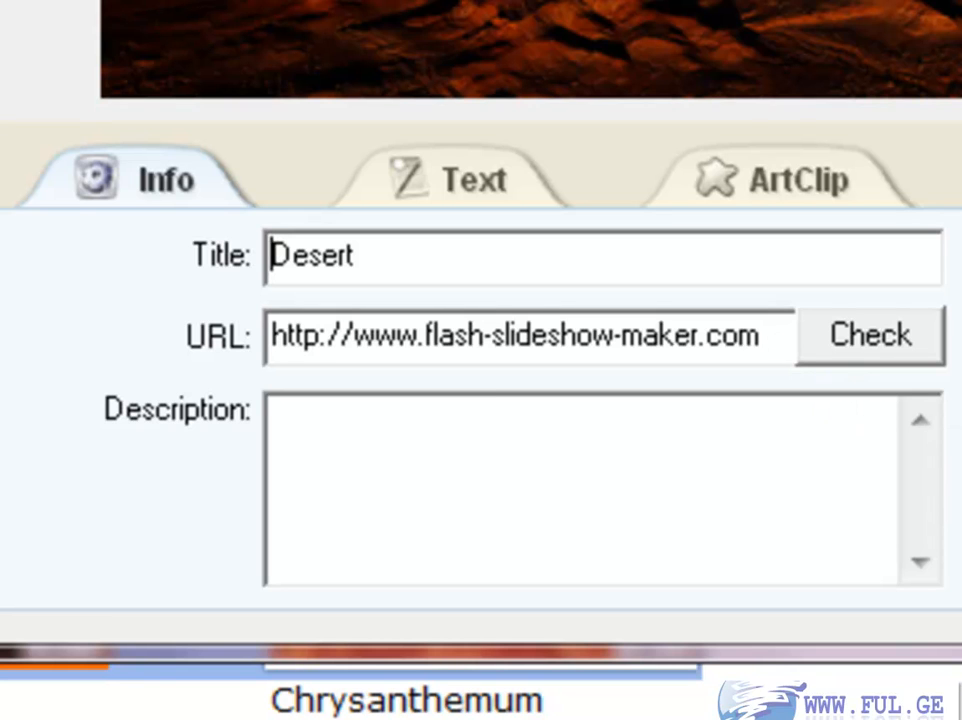
# Step: Add a text object in the green shadowed Georgia style, size 36, and a hot-air balloon art clip to the Chrysanthemum photo
pyautogui.click(464, 180)
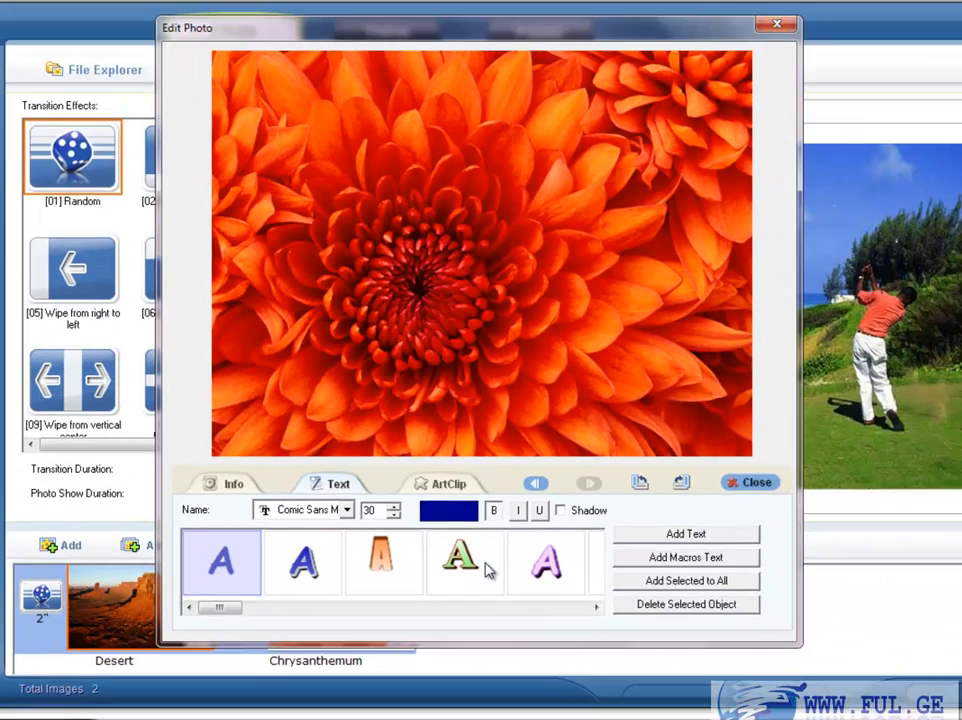
pyautogui.click(924, 435)
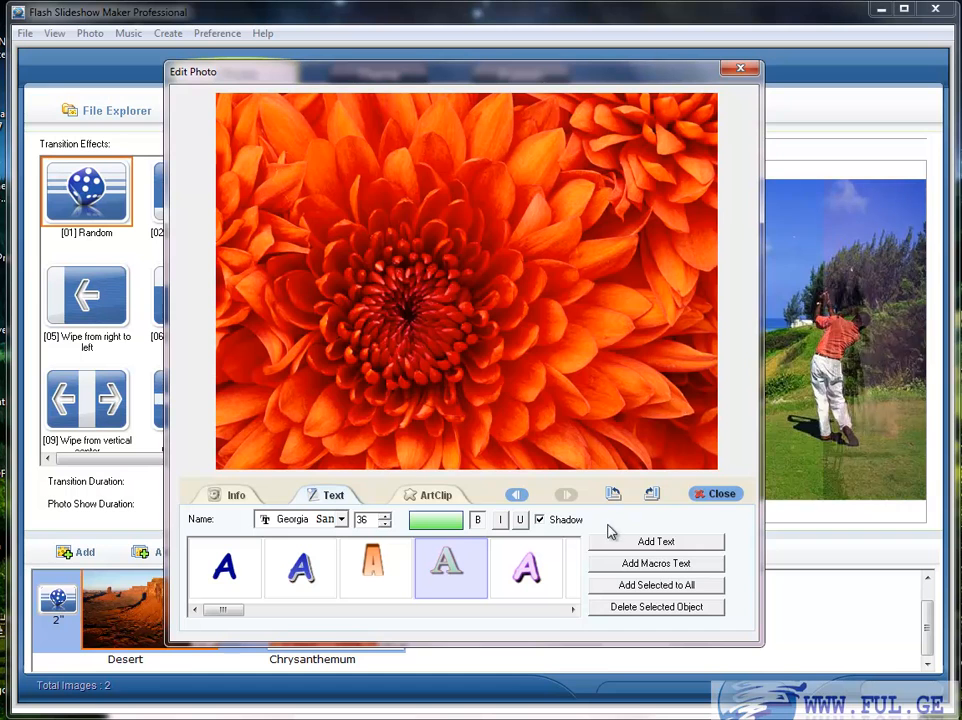
pyautogui.click(640, 541)
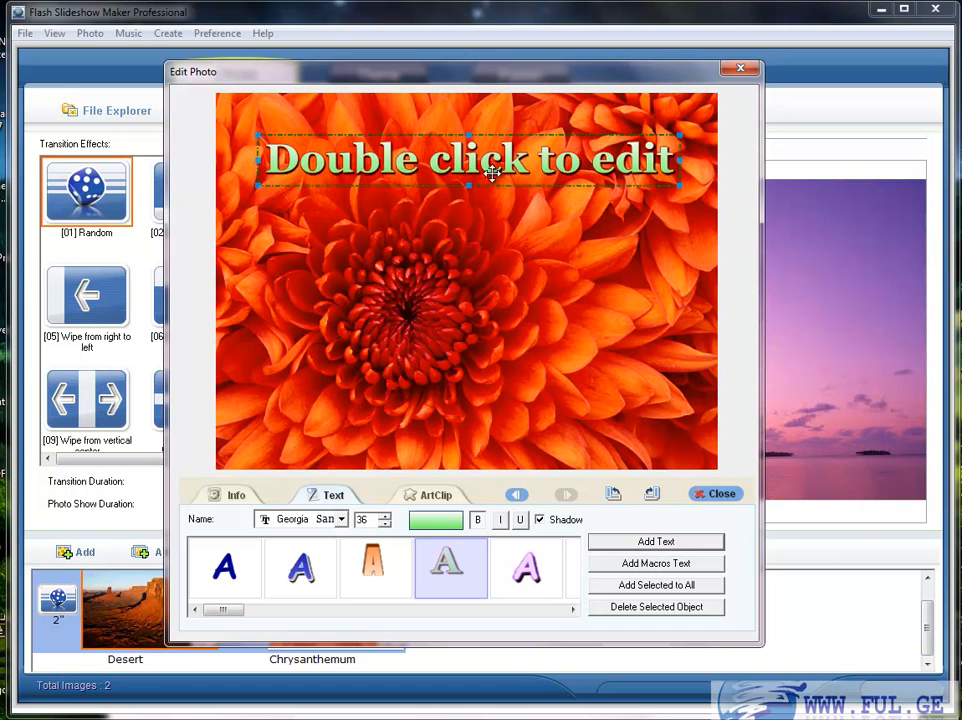
pyautogui.click(422, 503)
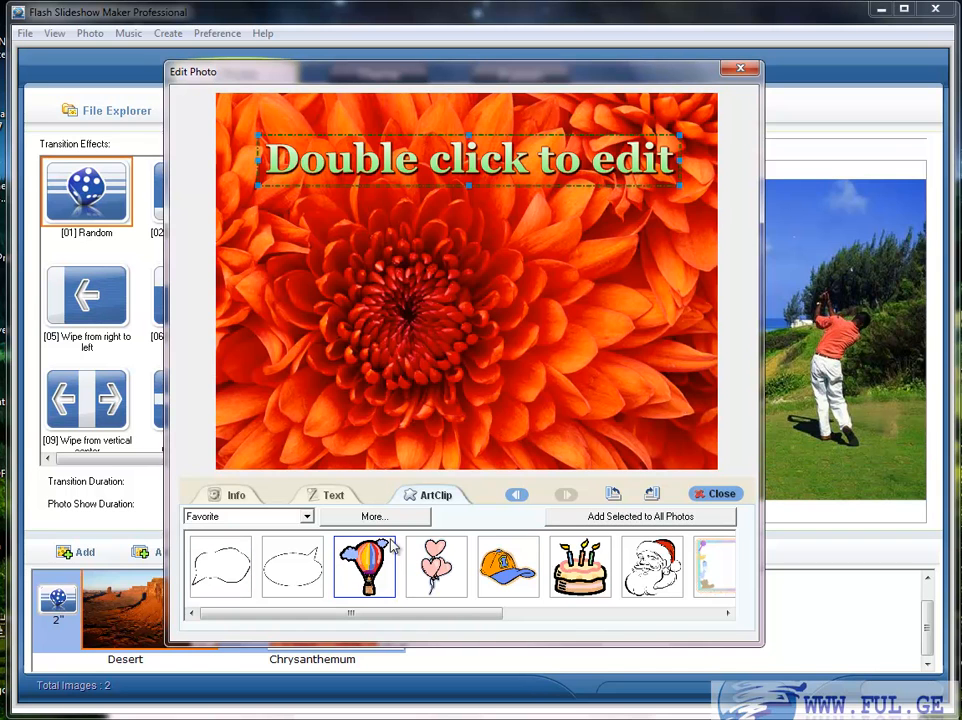
pyautogui.moveTo(392, 545); pyautogui.dragTo(578, 330)
# Step: Replace the placeholder text on the Chrysanthemum photo with "ful.ge" and finish editing the photo
pyautogui.click(411, 165)
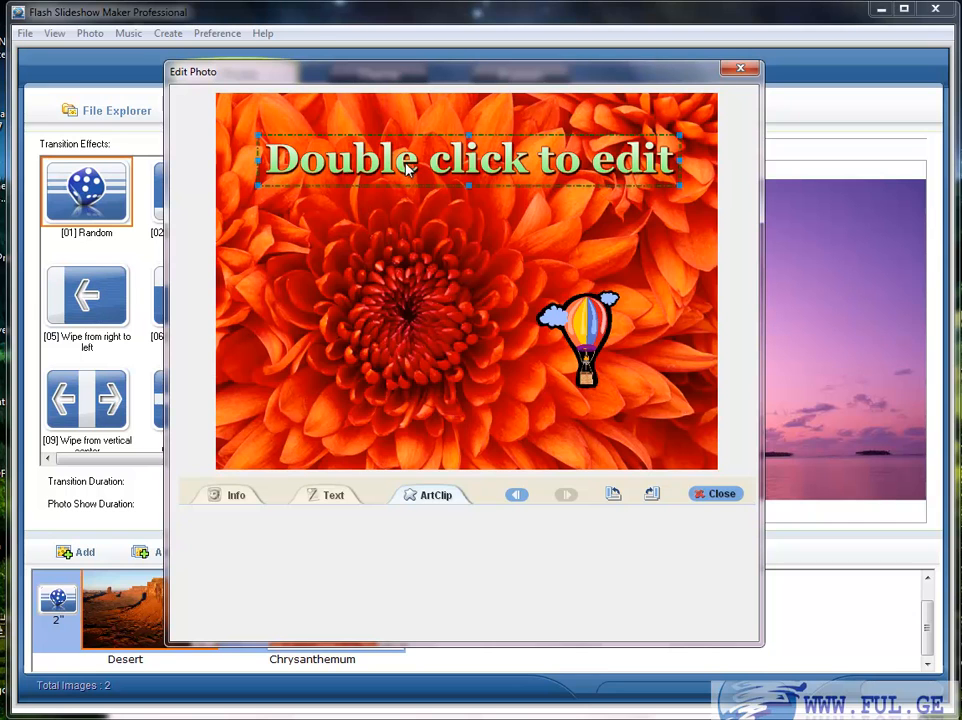
pyautogui.press('Delete')
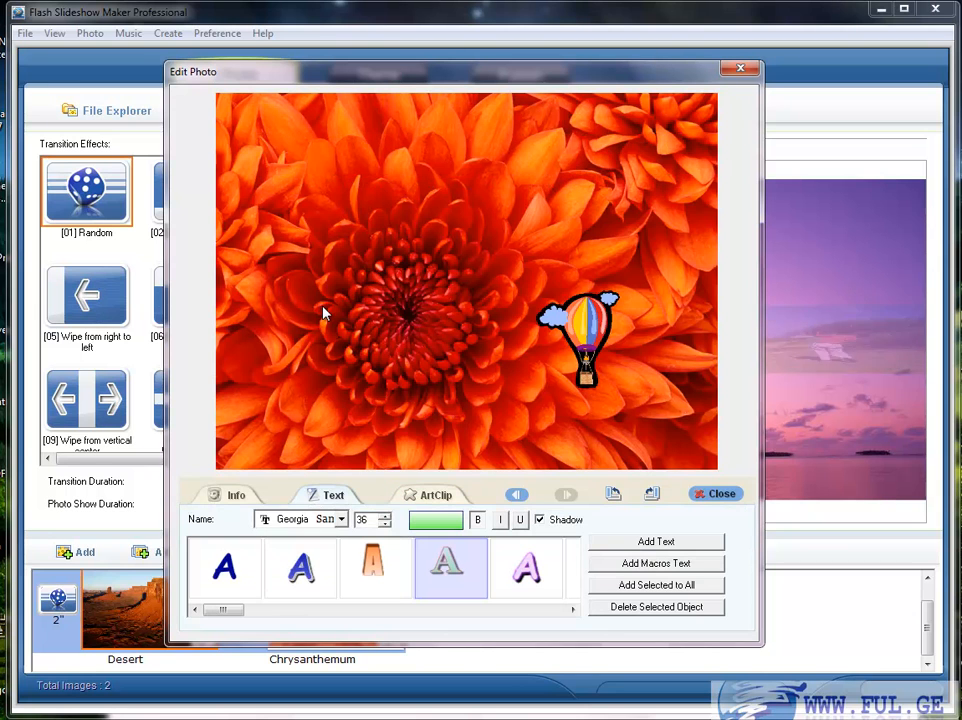
pyautogui.write('ful.ge')
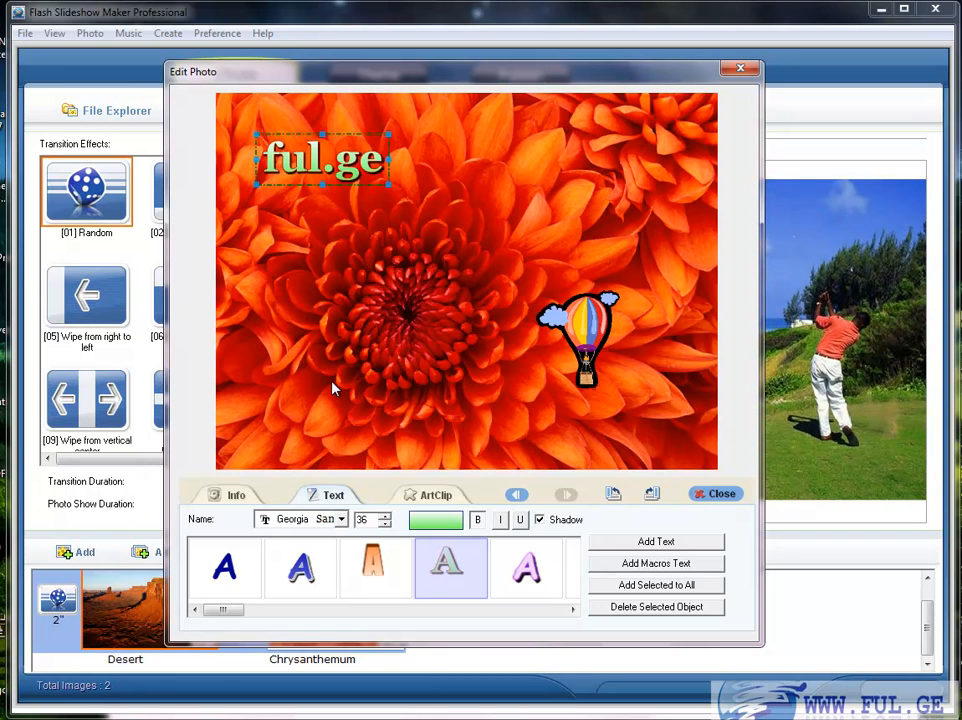
pyautogui.click(706, 494)
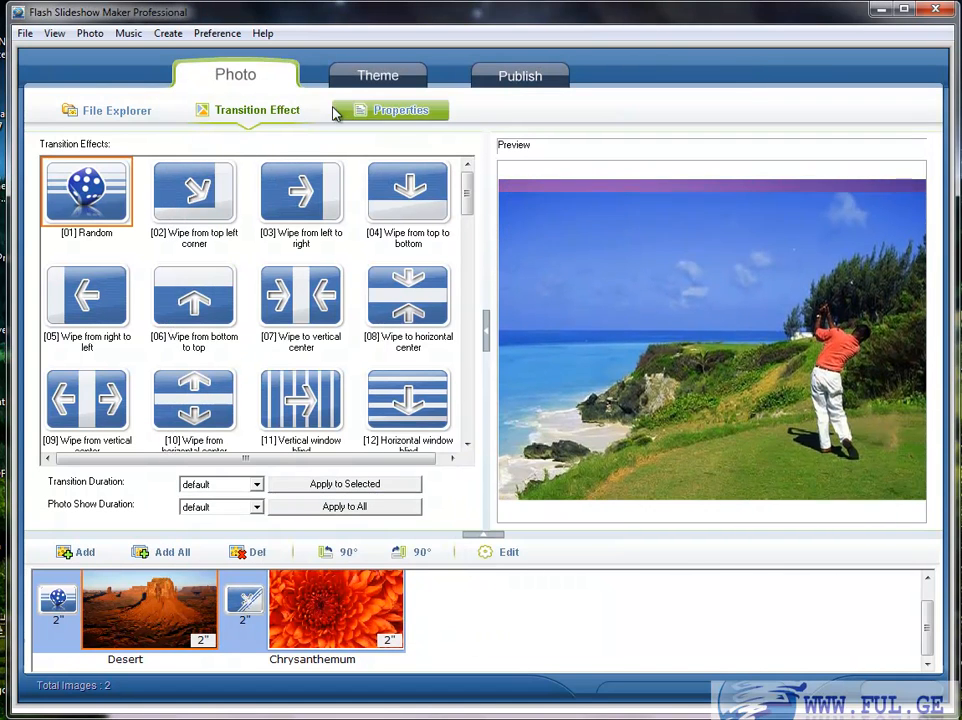
# Step: Look over the professional advanced themes and show the customizable properties of the Default theme
pyautogui.click(378, 76)
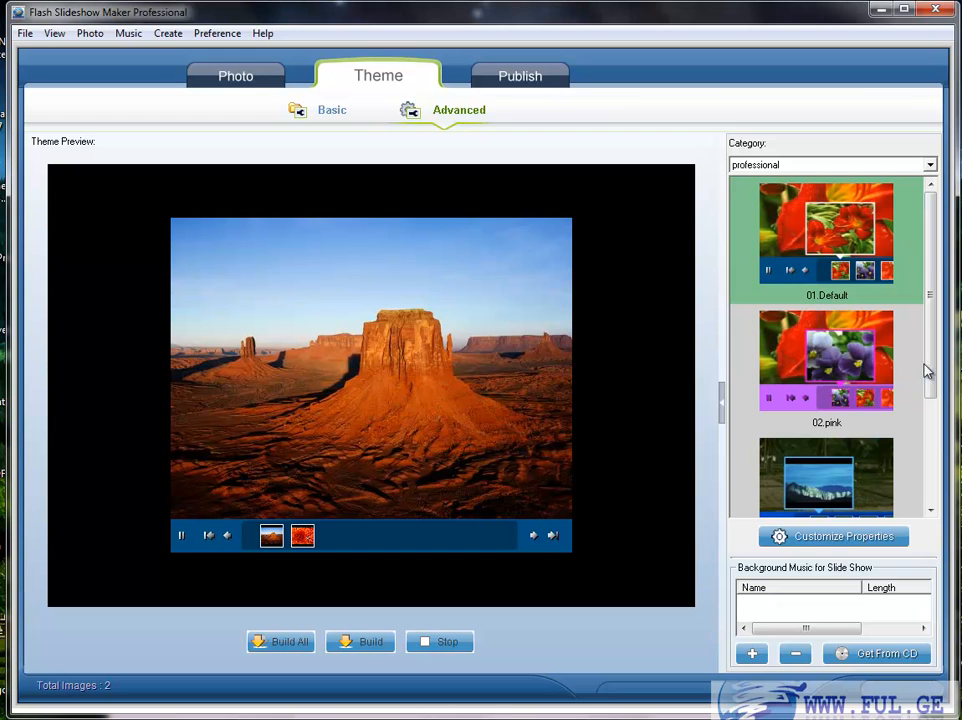
pyautogui.moveTo(934, 417); pyautogui.dragTo(950, 345)
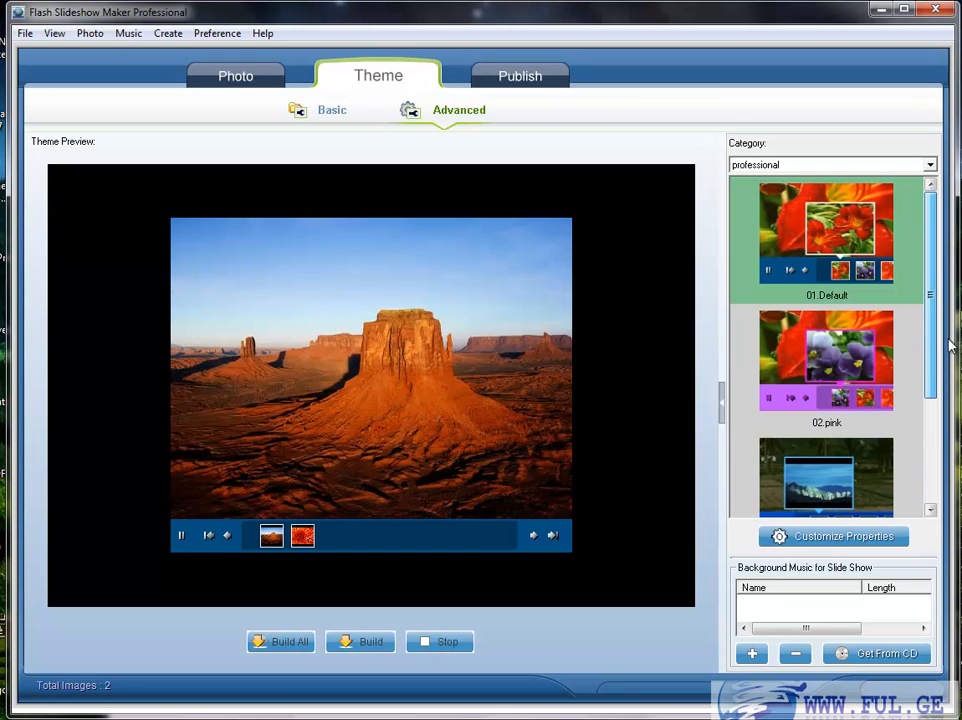
pyautogui.click(826, 540)
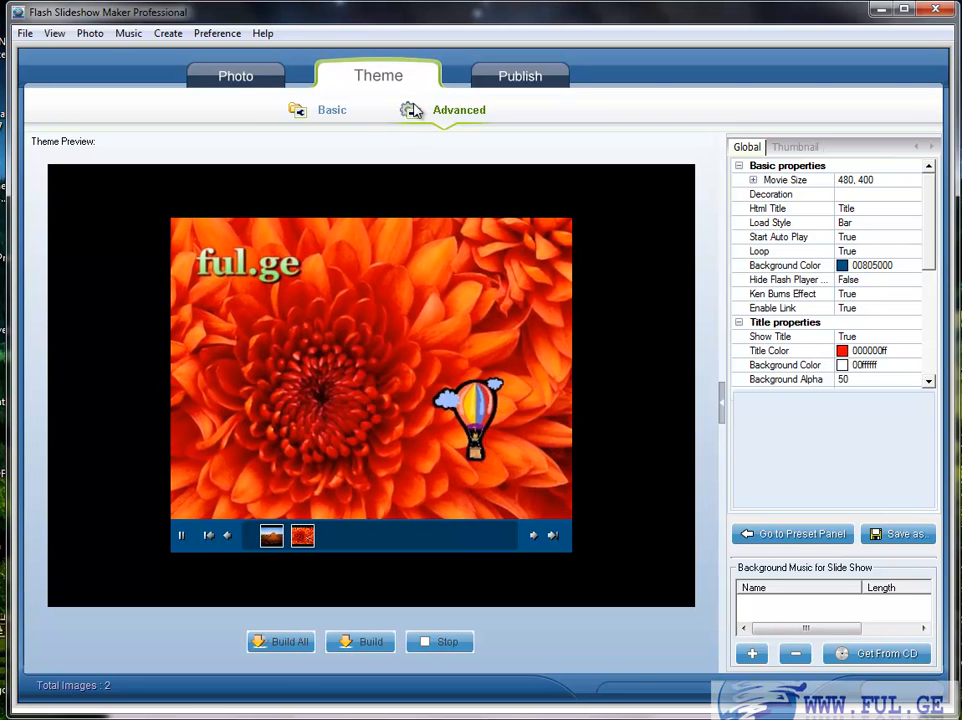
# Step: Switch the slideshow to basic theme mode, browse the available basic themes and return to the photo view
pyautogui.click(347, 112)
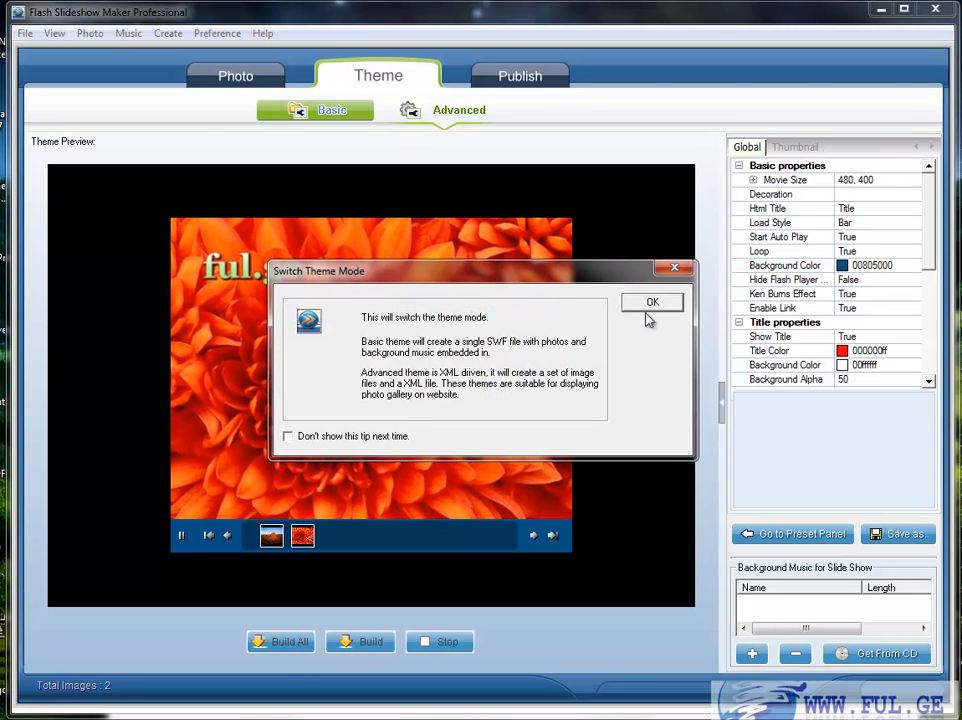
pyautogui.press('Return')
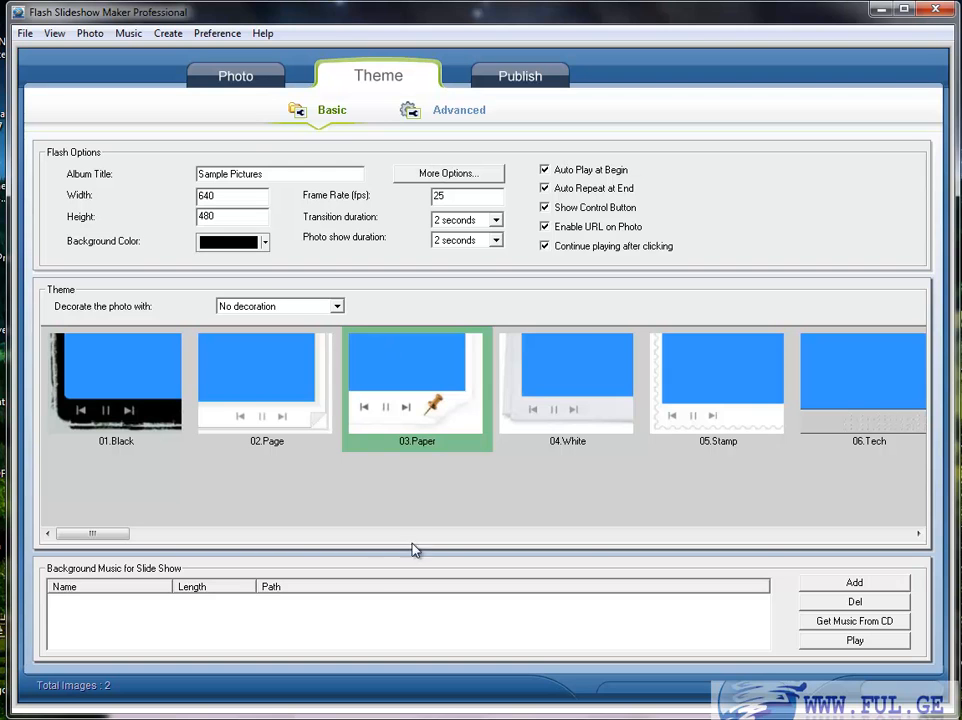
pyautogui.moveTo(122, 540); pyautogui.dragTo(560, 541)
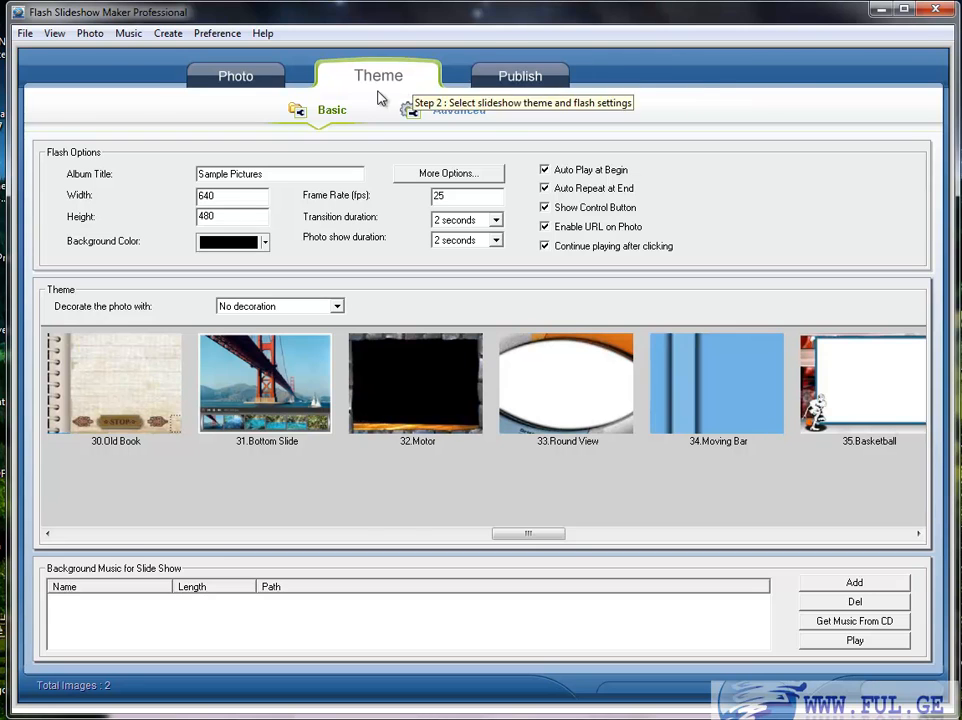
pyautogui.click(238, 77)
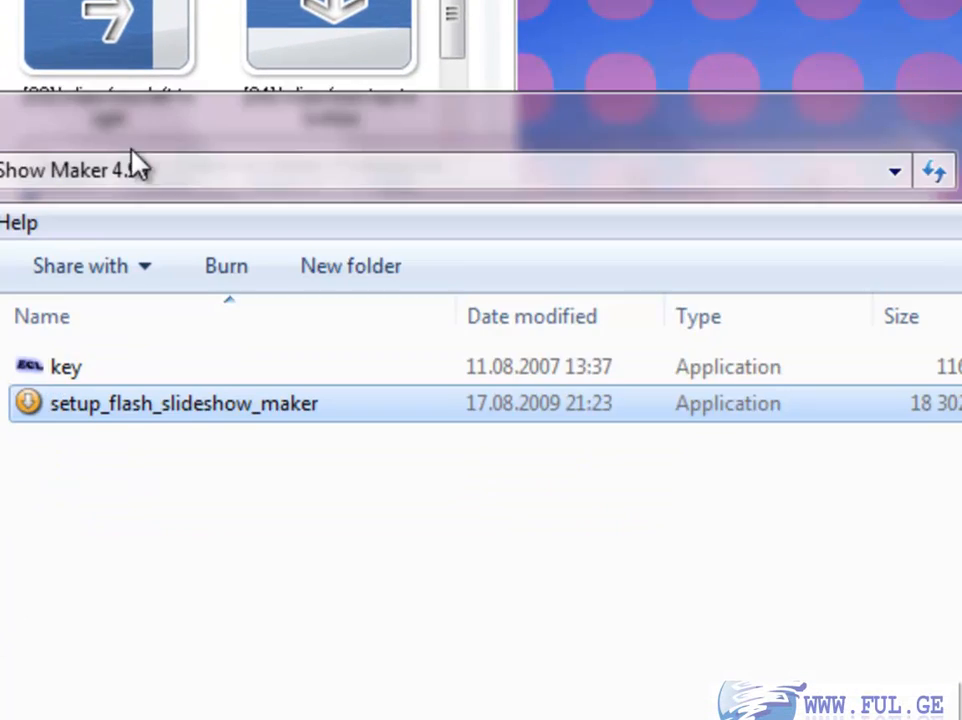
# Step: Run the key application from the setup folder, enter a user name, generate a licence code and exit
pyautogui.doubleClick(50, 370)
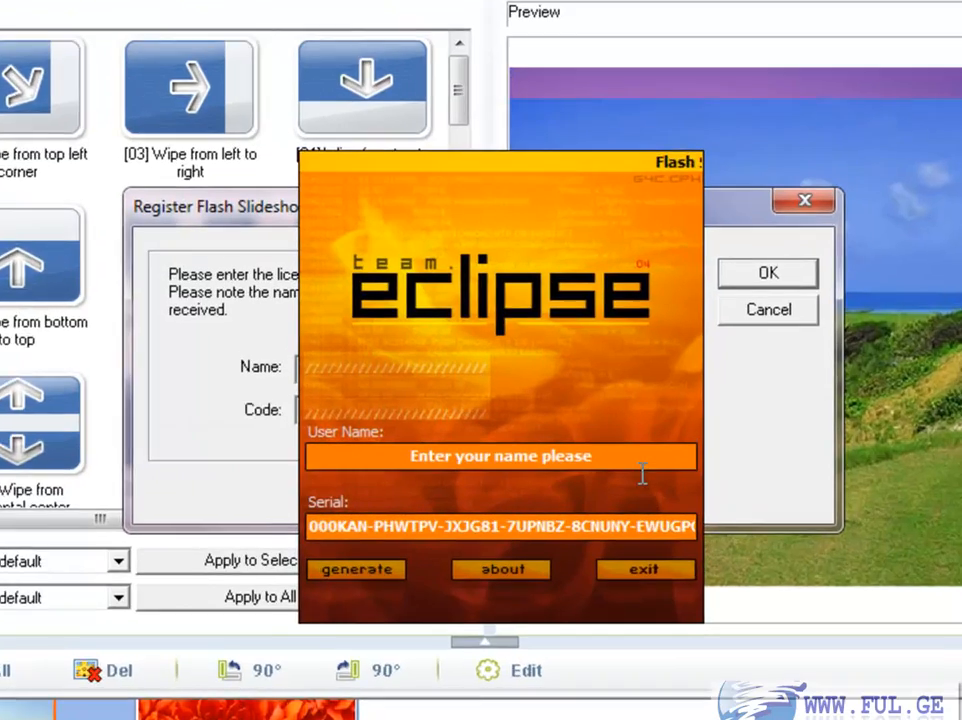
pyautogui.moveTo(641, 460); pyautogui.dragTo(235, 451)
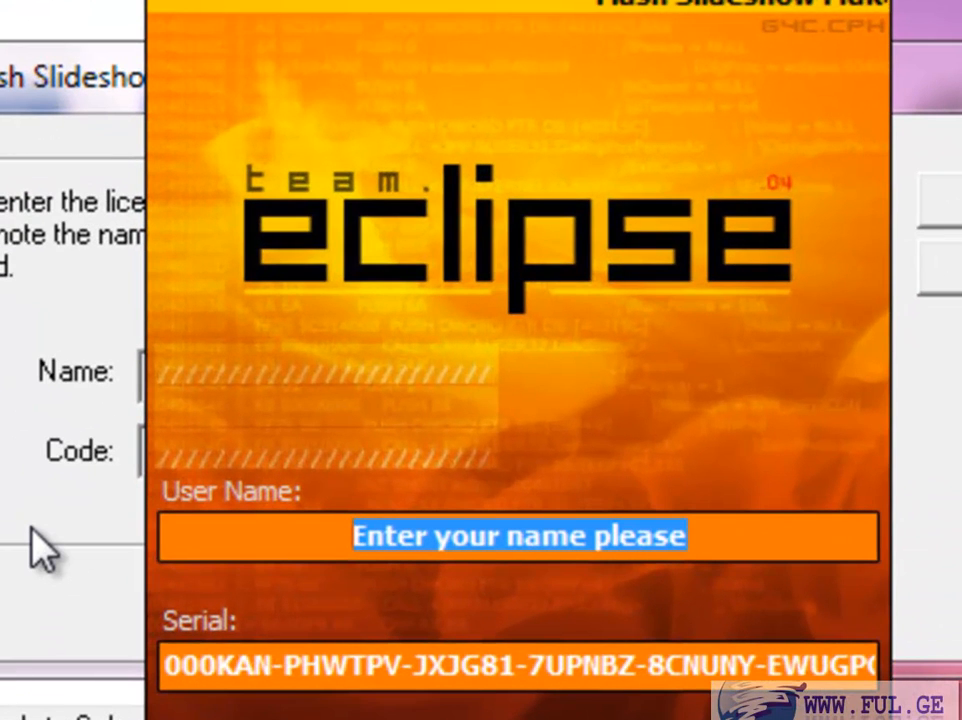
pyautogui.write('saxeli')
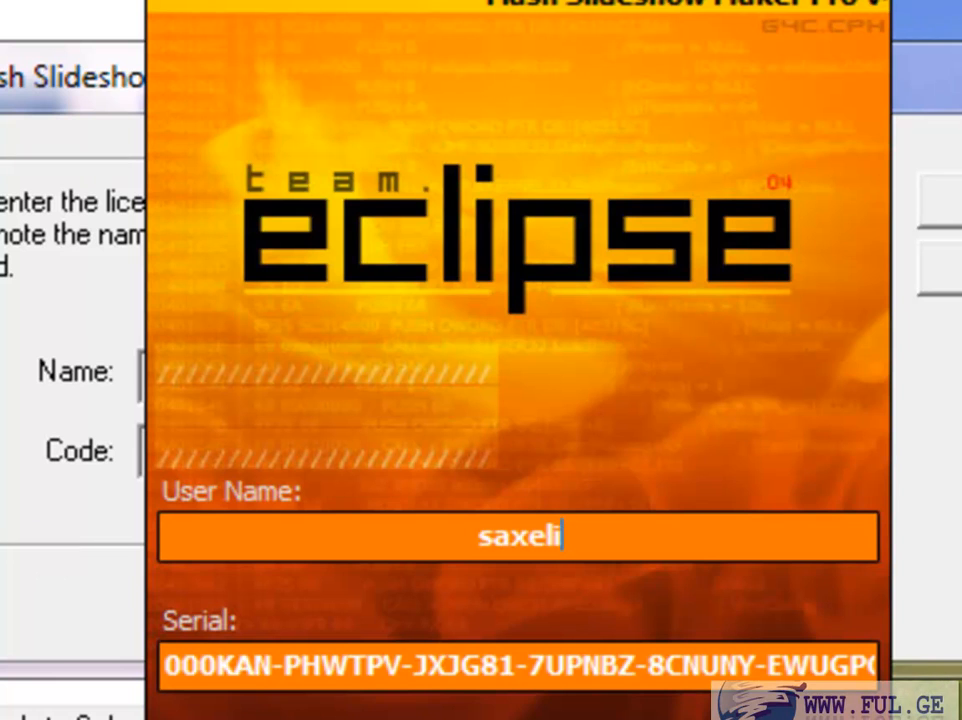
pyautogui.moveTo(449, 4); pyautogui.dragTo(0, 0)
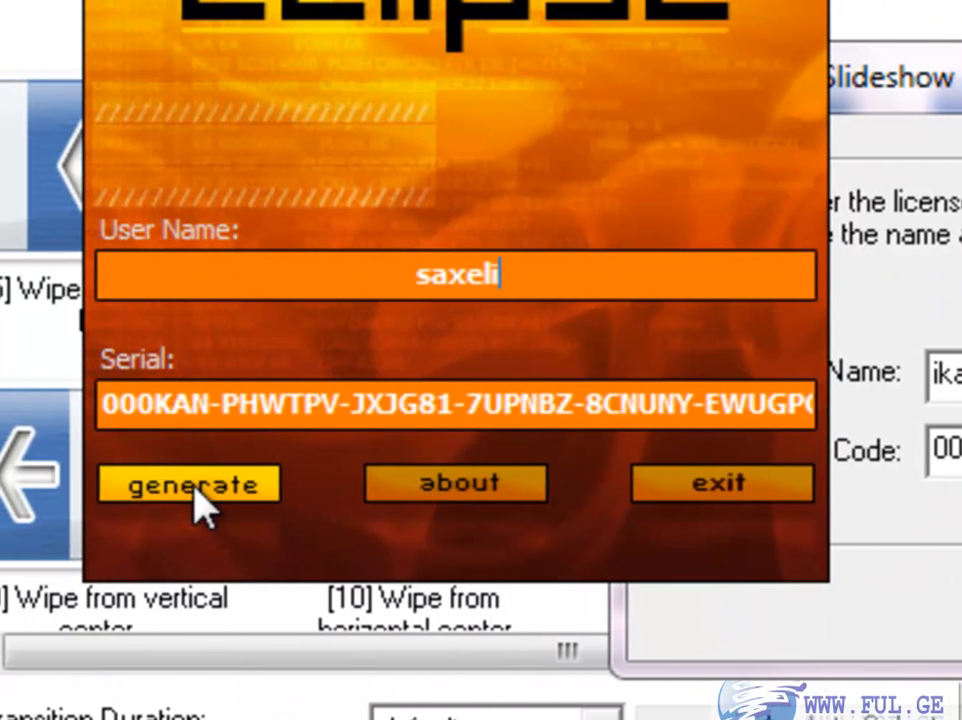
pyautogui.click(198, 484)
pyautogui.moveTo(451, 404); pyautogui.dragTo(705, 406)
pyautogui.doubleClick(398, 404)
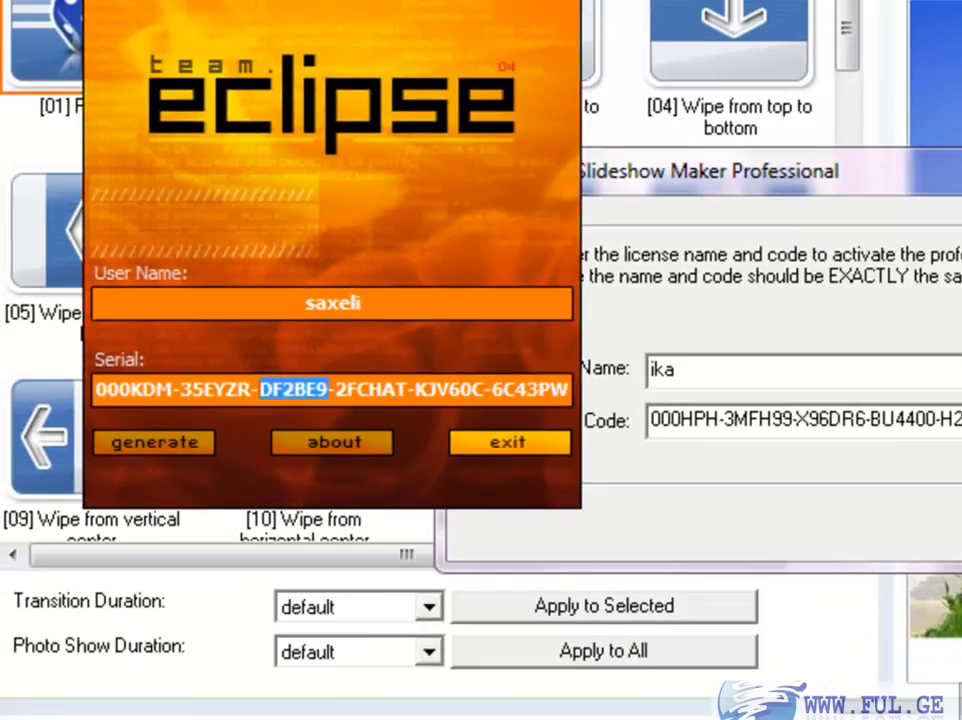
pyautogui.click(705, 487)
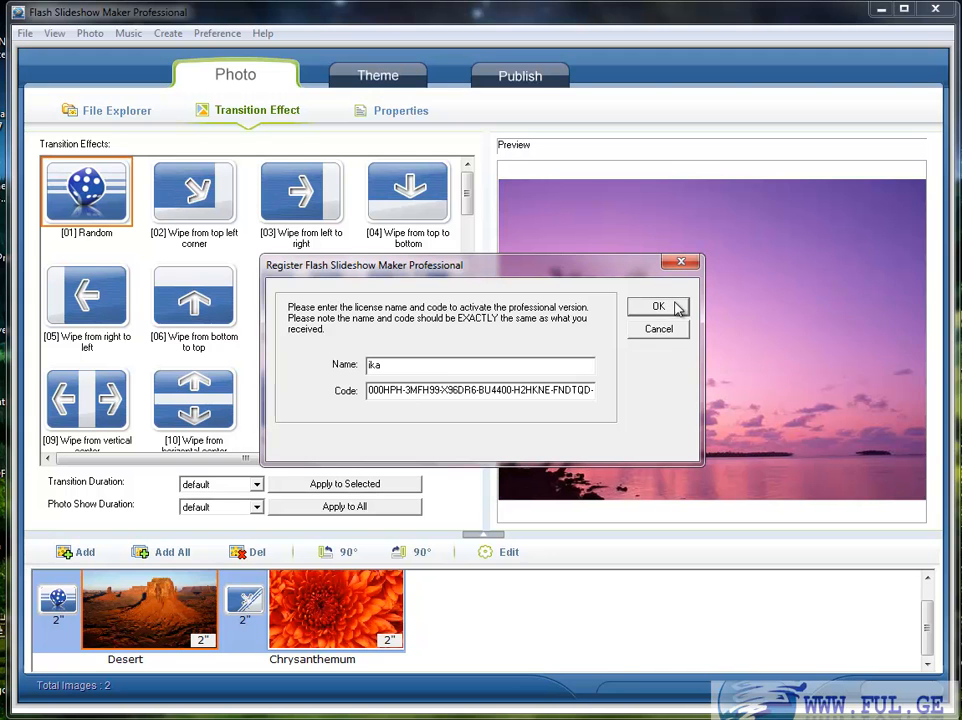
# Step: Submit the registration with the filled-in licence name and code, and dismiss the confirmation
pyautogui.click(670, 314)
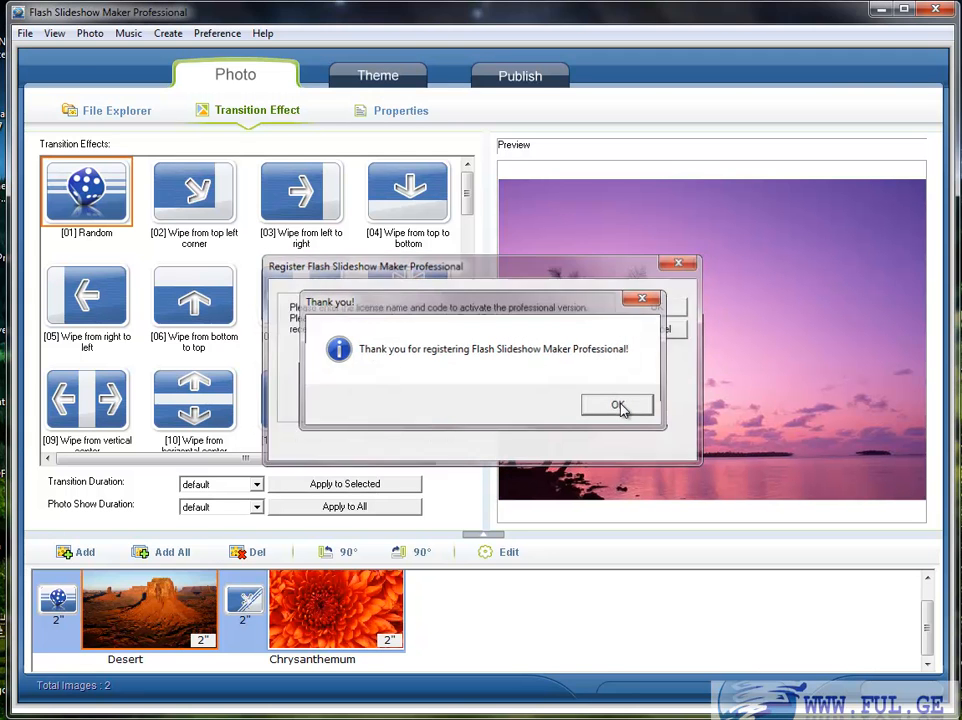
pyautogui.click(622, 406)
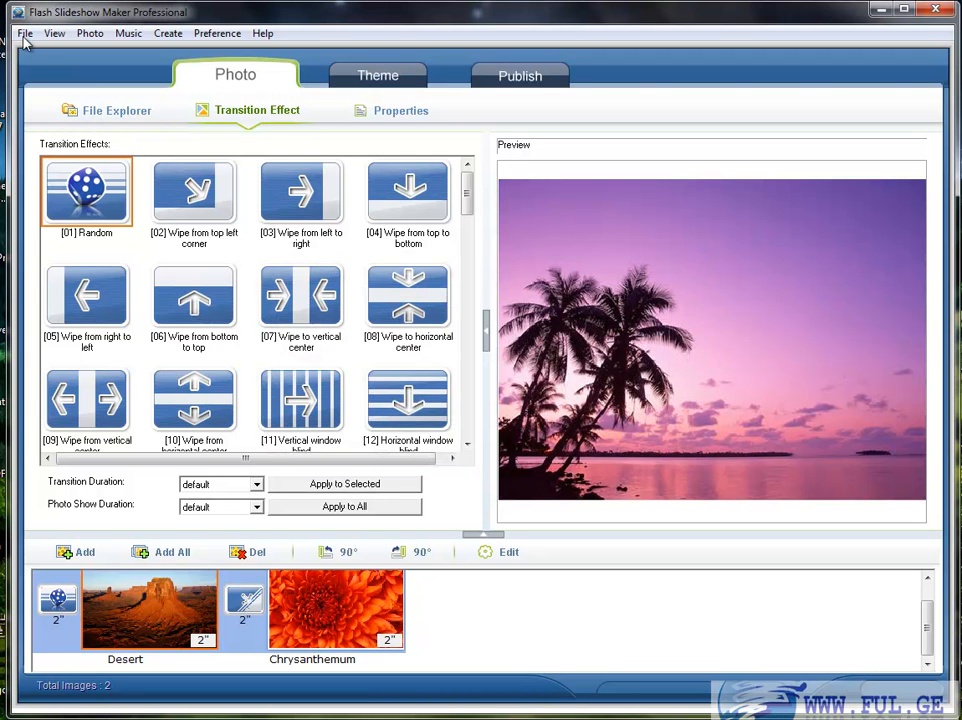
# Step: Start a new project from the wizard and continue to the page for adding images
pyautogui.click(25, 33)
pyautogui.click(30, 70)
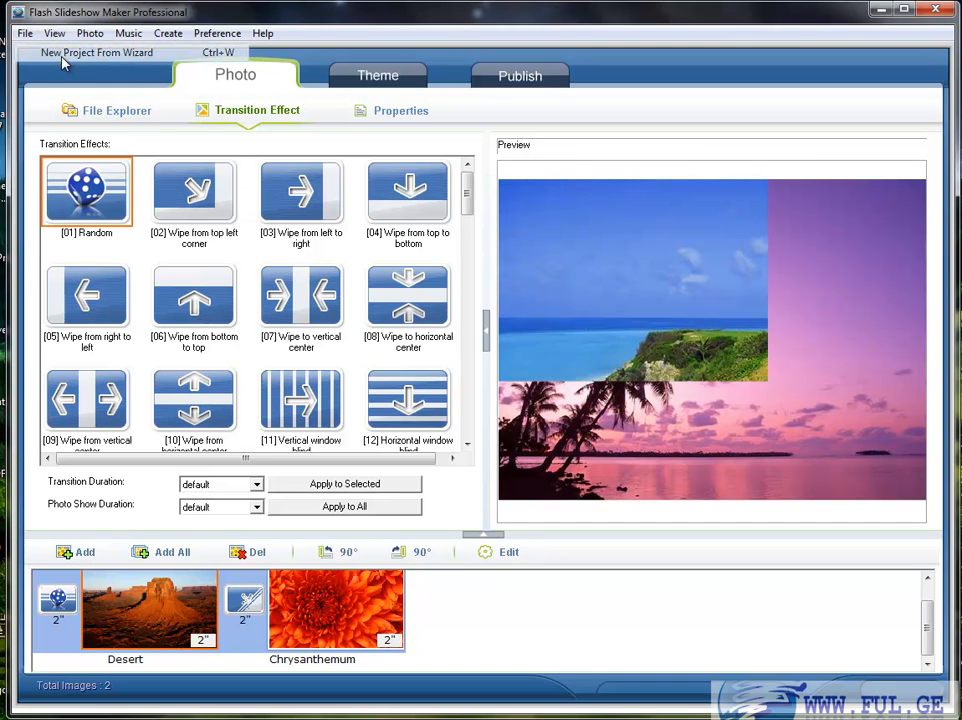
pyautogui.click(624, 408)
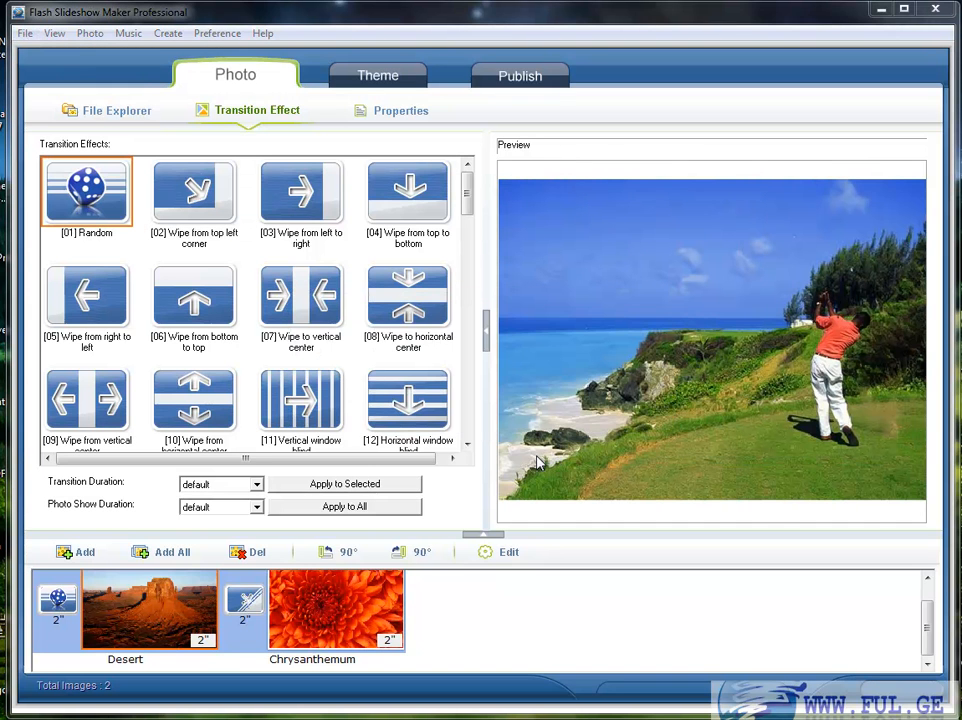
pyautogui.click(615, 545)
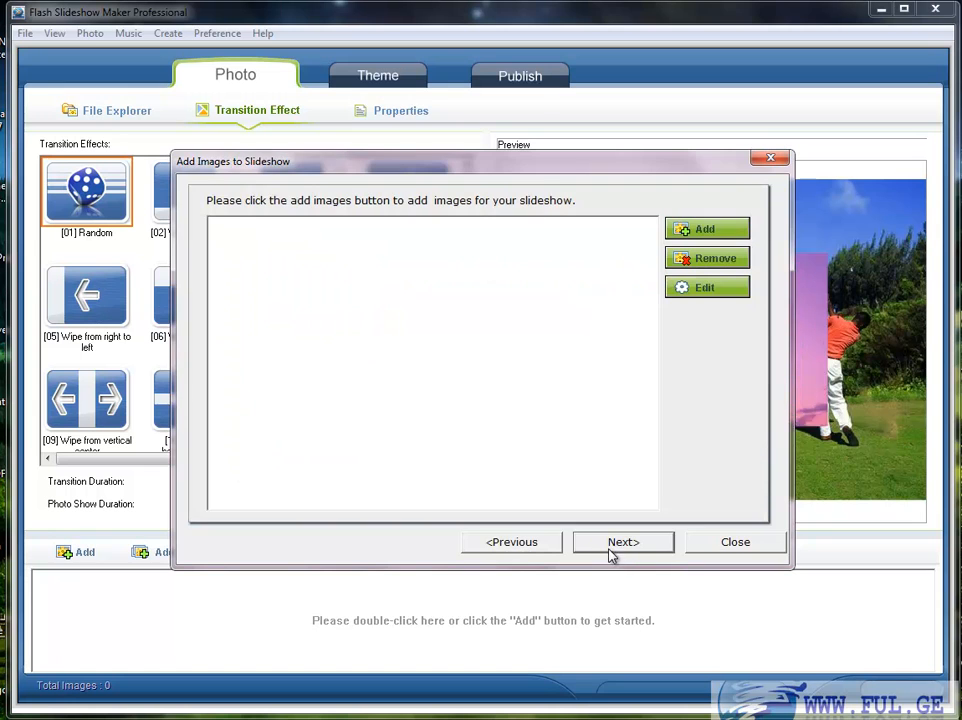
# Step: Add all the images from the Sample Pictures folder to the slideshow and continue to the theme selection
pyautogui.click(724, 232)
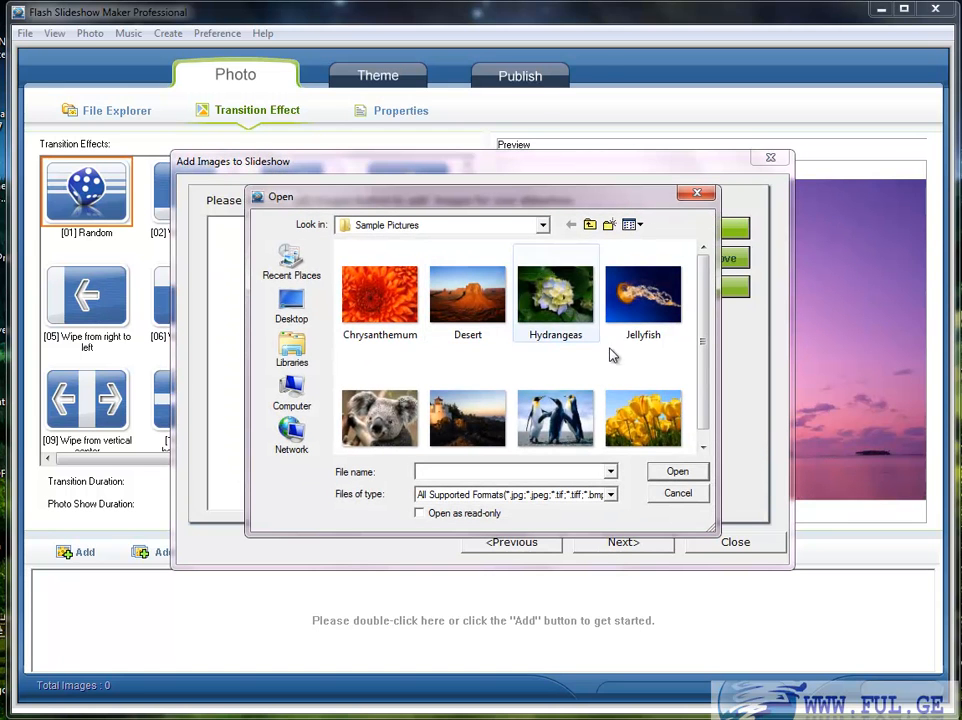
pyautogui.moveTo(683, 361); pyautogui.dragTo(362, 268)
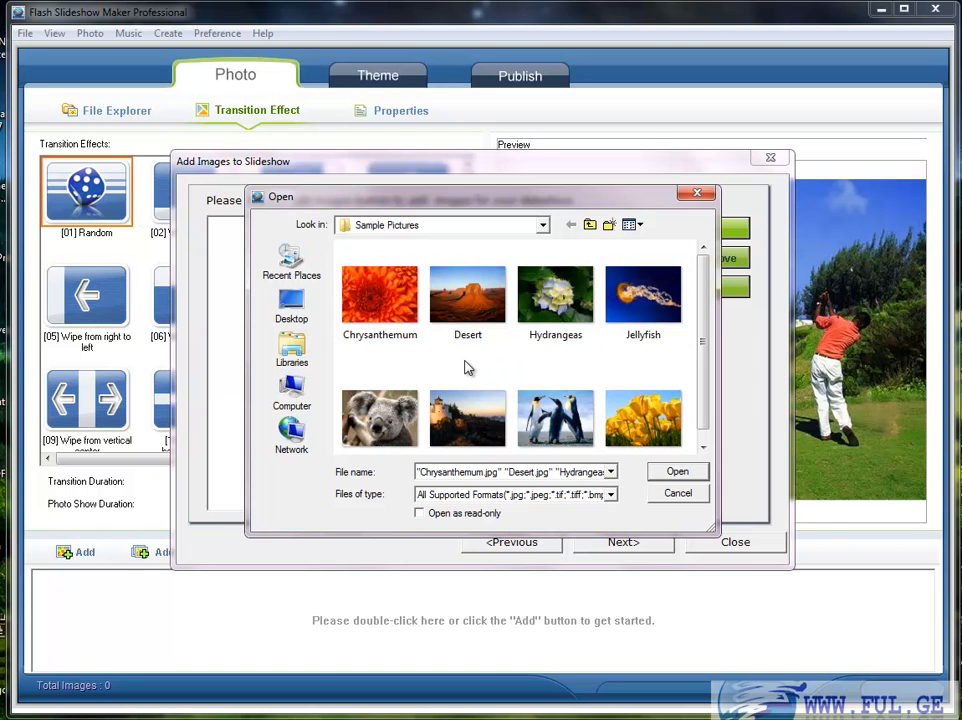
pyautogui.hotkey('ctrl', 'a')
pyautogui.click(676, 472)
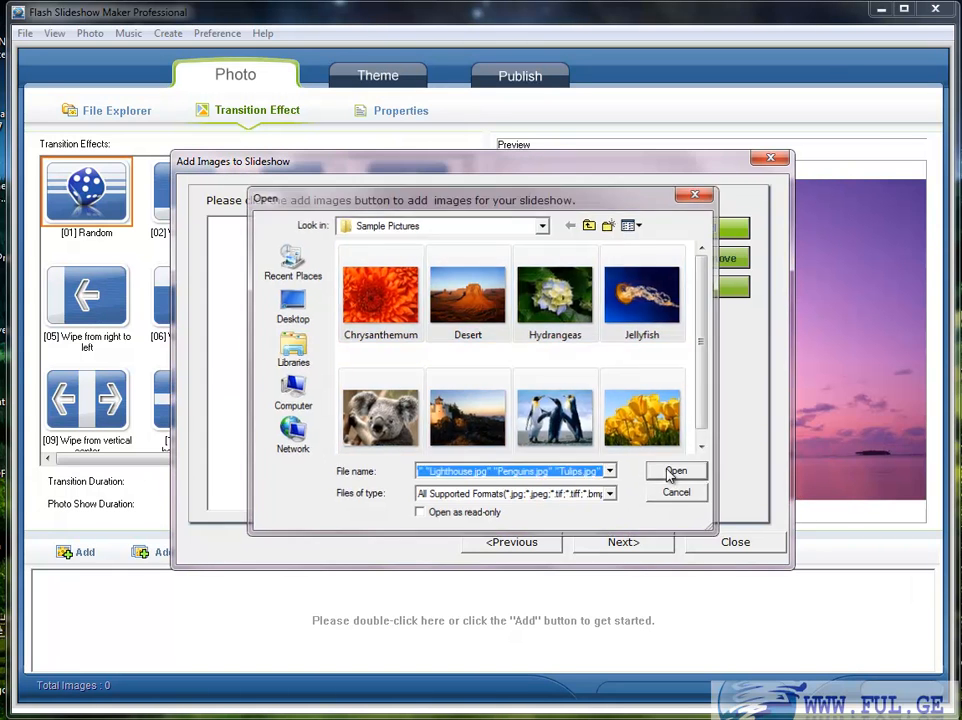
pyautogui.click(636, 548)
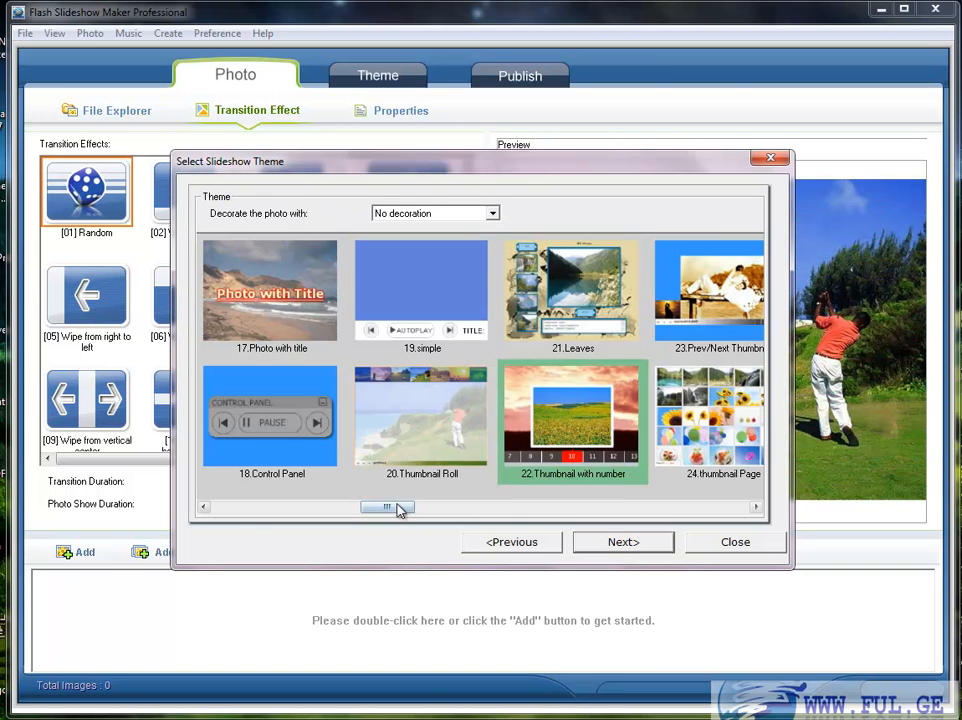
# Step: Choose the 20.Thumbnail Roll theme with no decoration and continue to the output settings
pyautogui.click(440, 430)
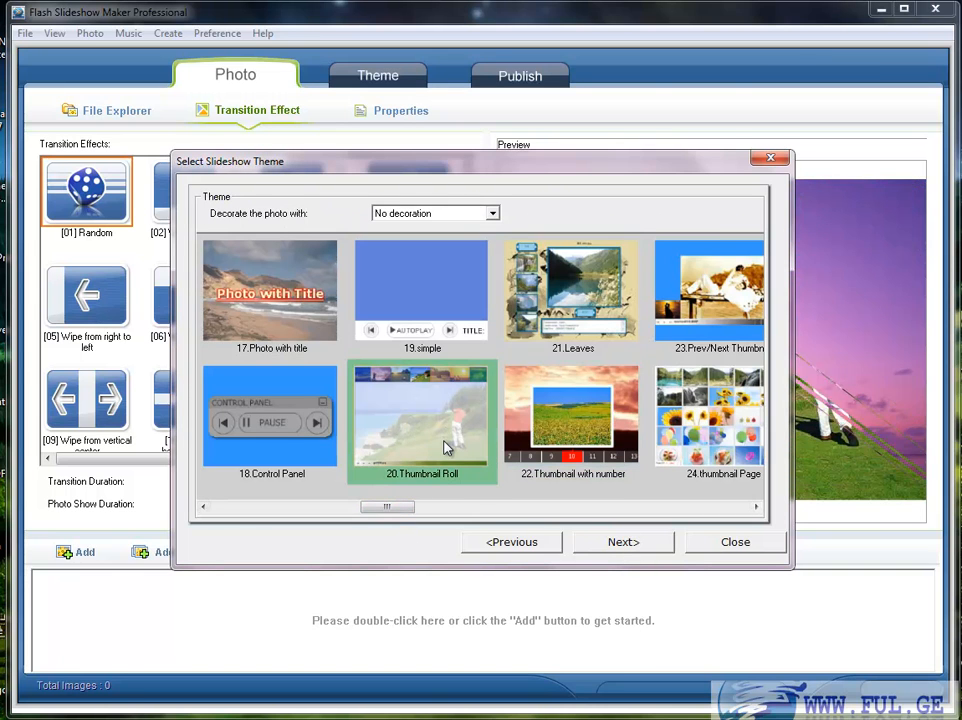
pyautogui.moveTo(412, 513); pyautogui.dragTo(401, 509)
pyautogui.click(623, 544)
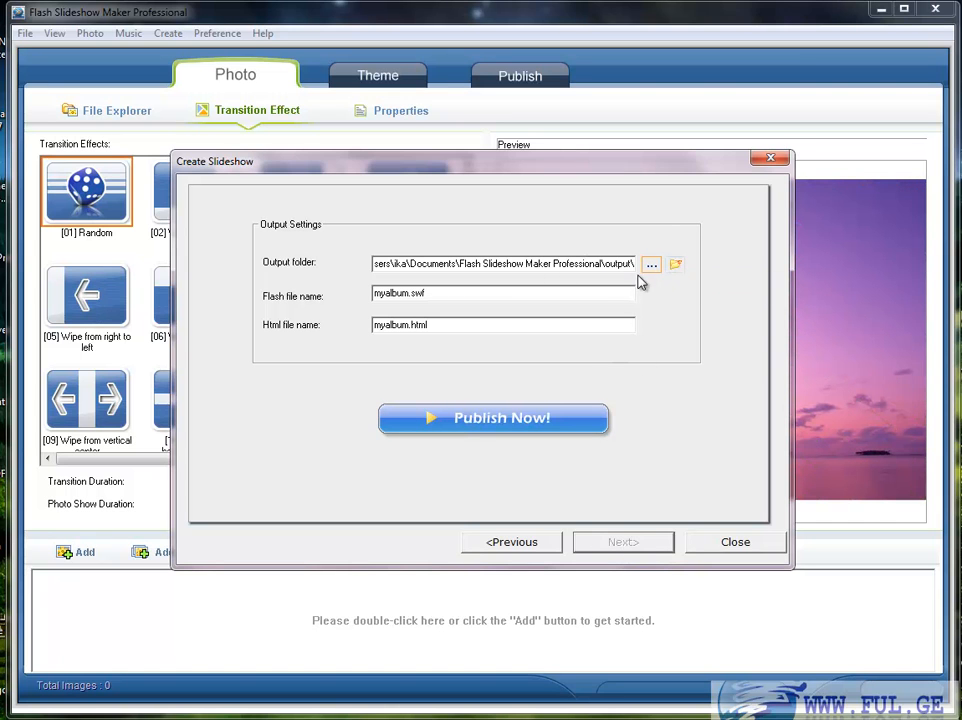
# Step: Publish the slideshow as myalbum.swf and myalbum.html and open its output folder
pyautogui.click(541, 421)
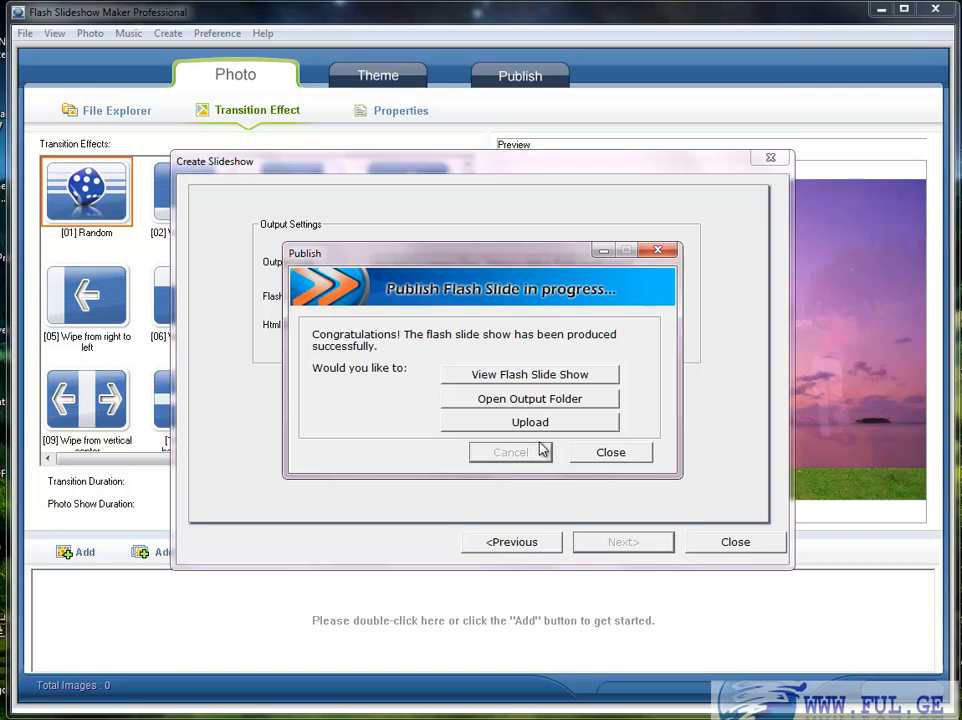
pyautogui.click(548, 400)
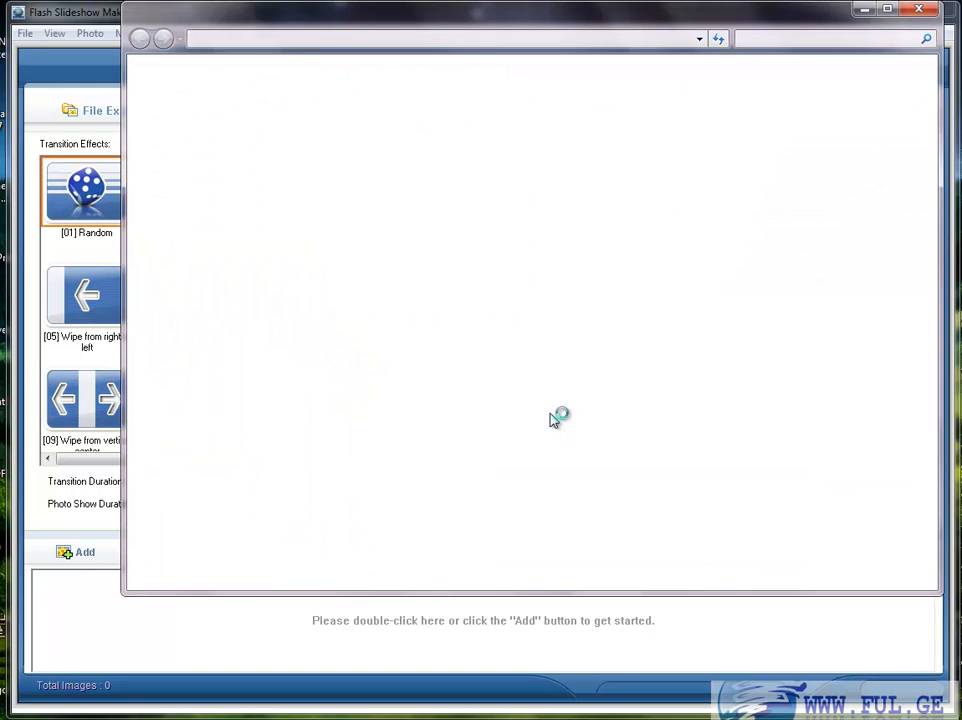
pyautogui.moveTo(526, 24); pyautogui.dragTo(430, 70)
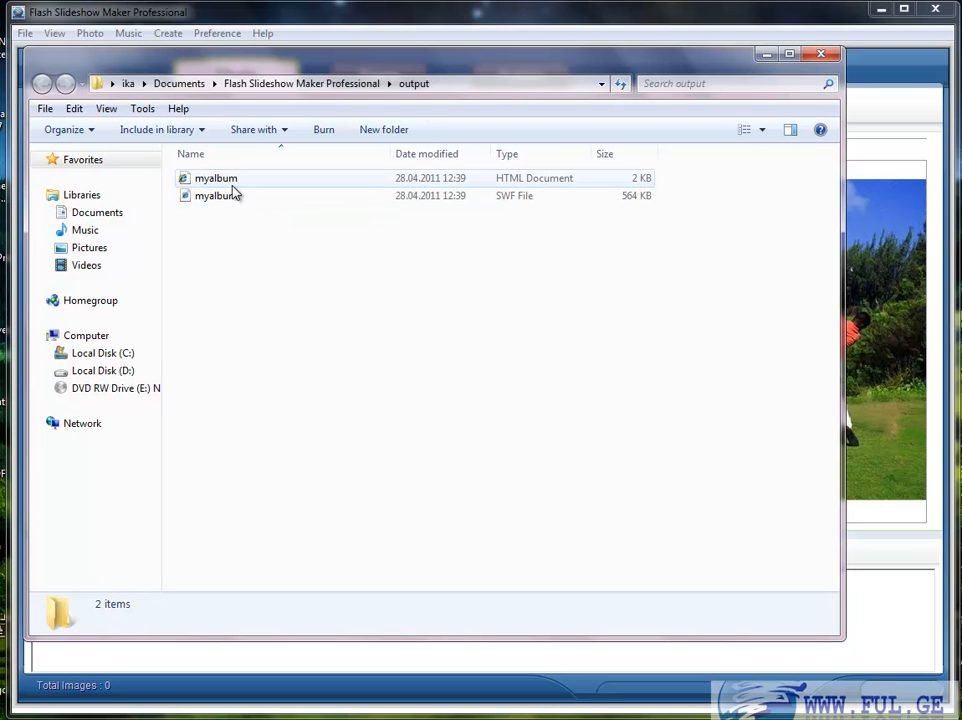
# Step: Open the myalbum SWF file in Internet Explorer, view several photos through its thumbnail strip and close the browser
pyautogui.doubleClick(221, 198)
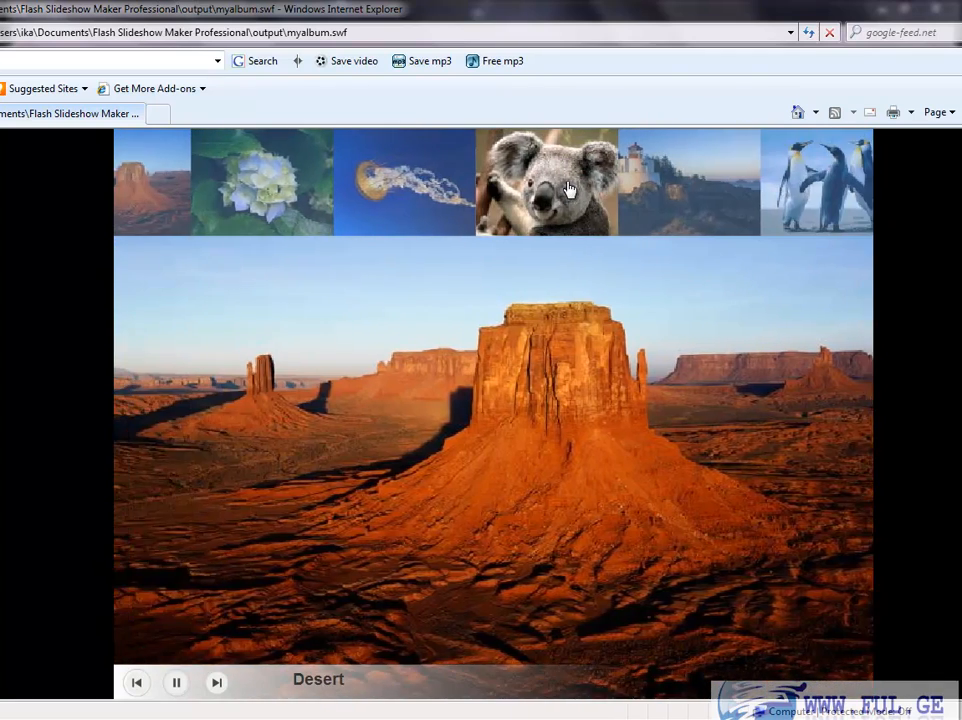
pyautogui.click(570, 190)
pyautogui.click(599, 190)
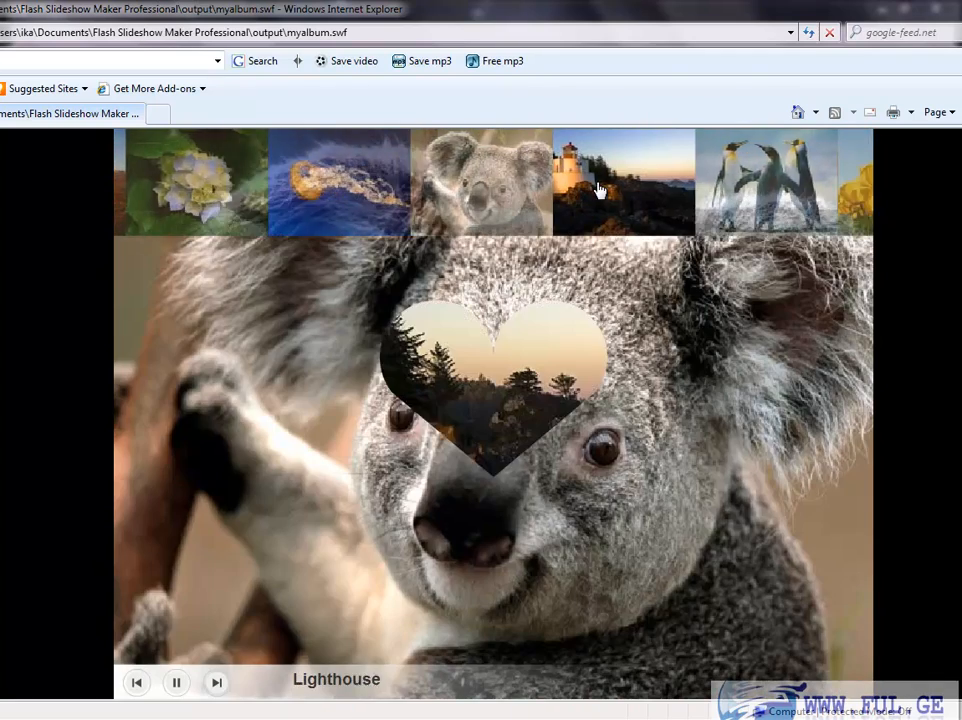
pyautogui.click(700, 190)
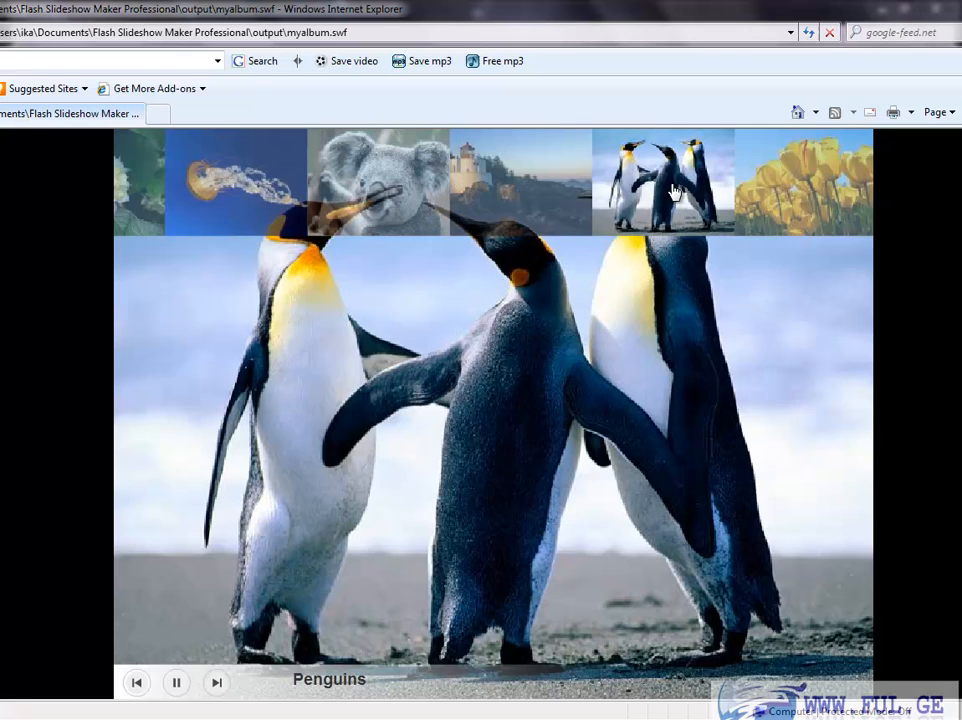
pyautogui.click(750, 190)
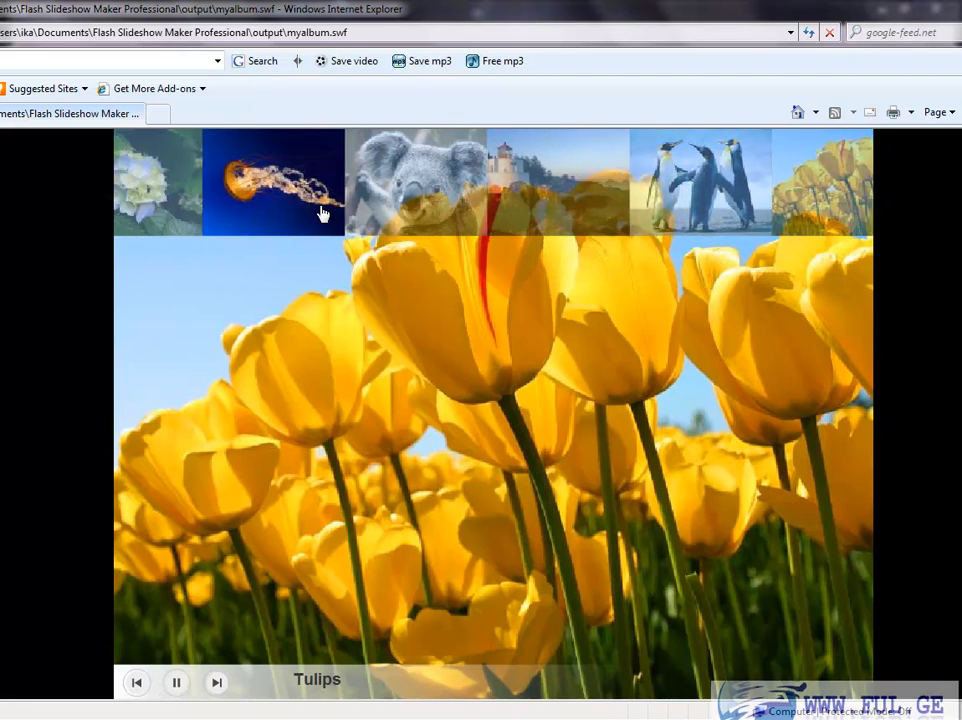
pyautogui.click(311, 219)
pyautogui.click(251, 206)
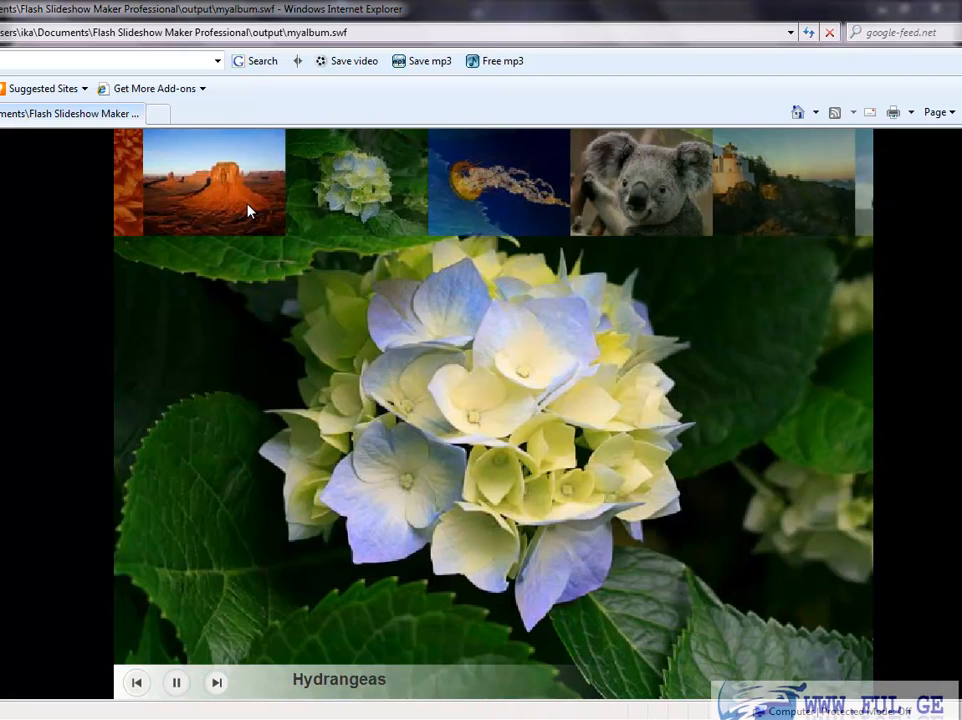
pyautogui.click(249, 212)
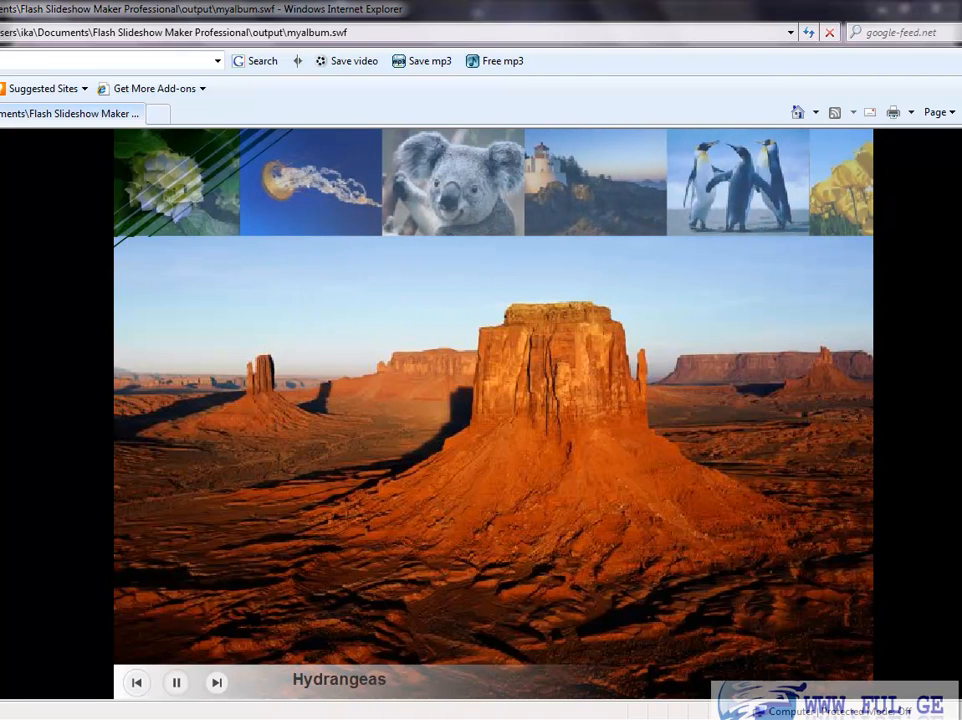
pyautogui.hotkey('alt', 'F4')
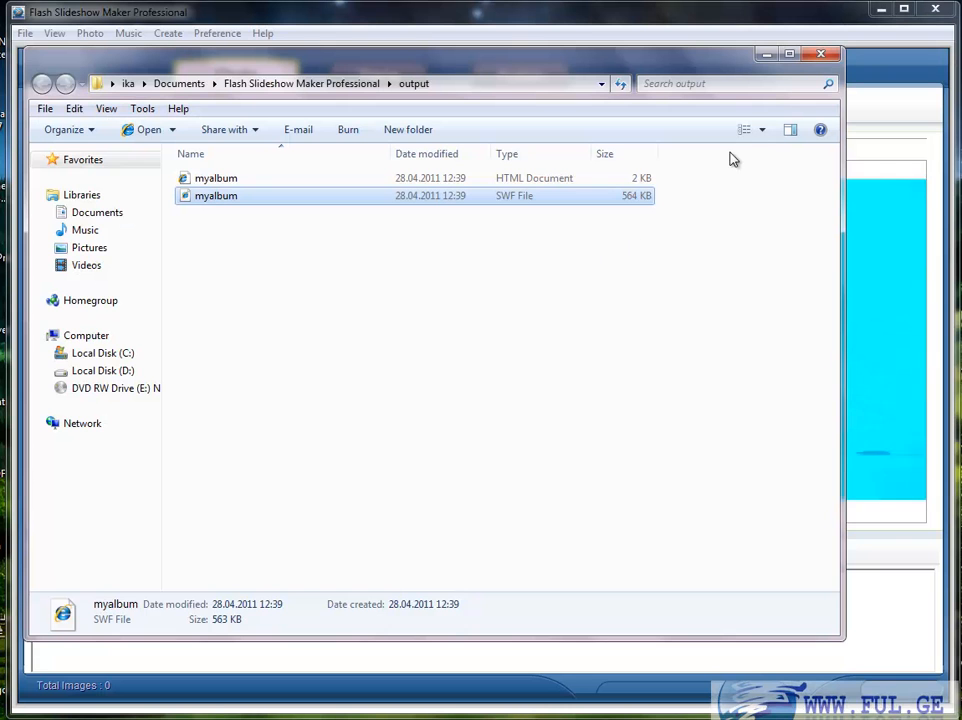
# Step: Close the output folder, the publishing dialog and the wizard, and look over the photos in the slideshow
pyautogui.click(820, 53)
pyautogui.click(609, 454)
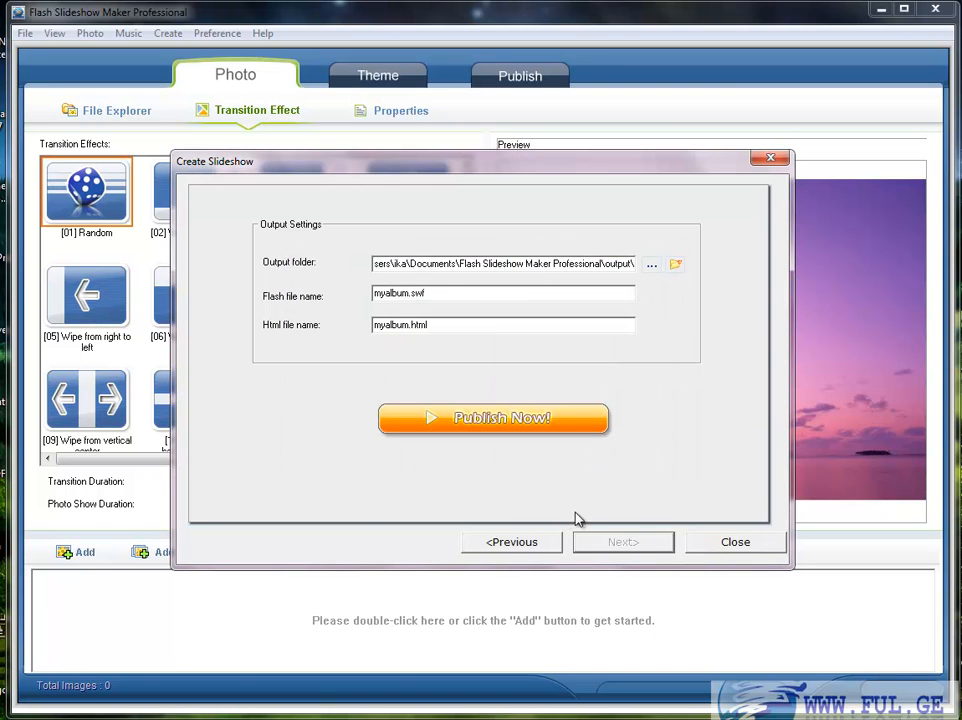
pyautogui.click(732, 542)
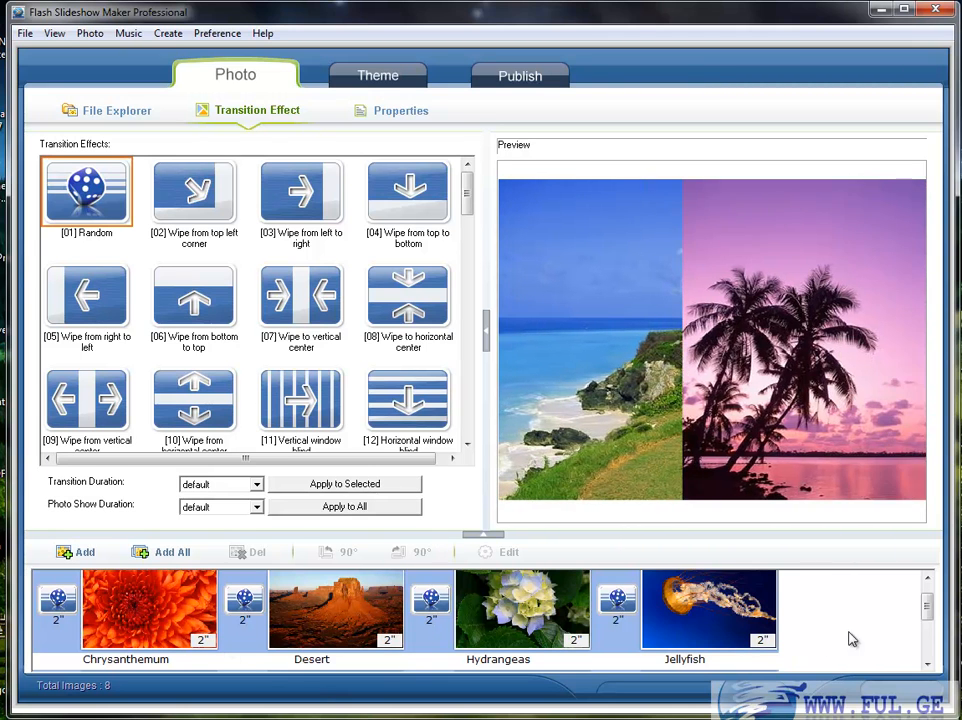
pyautogui.moveTo(923, 610); pyautogui.dragTo(925, 644)
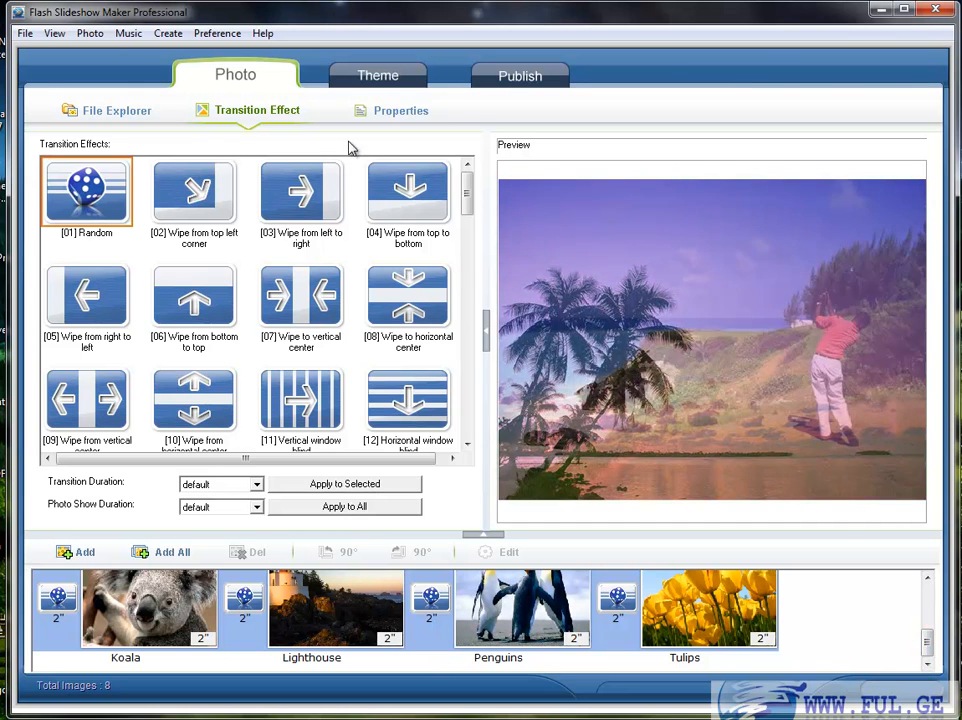
# Step: Select the 21.Leaves basic theme for the slideshow
pyautogui.click(375, 84)
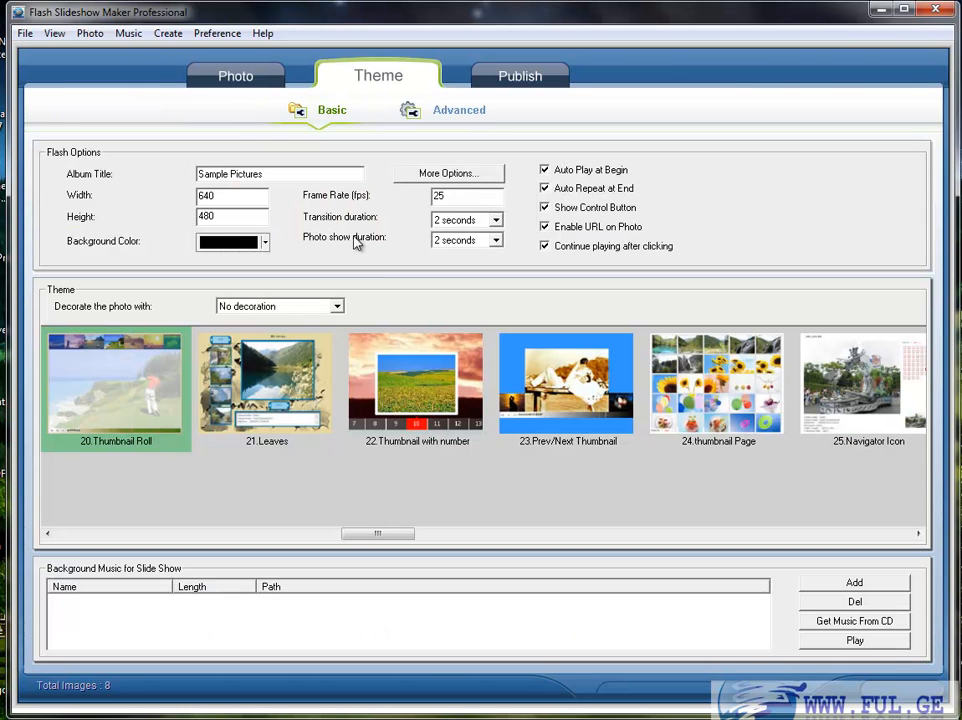
pyautogui.click(280, 390)
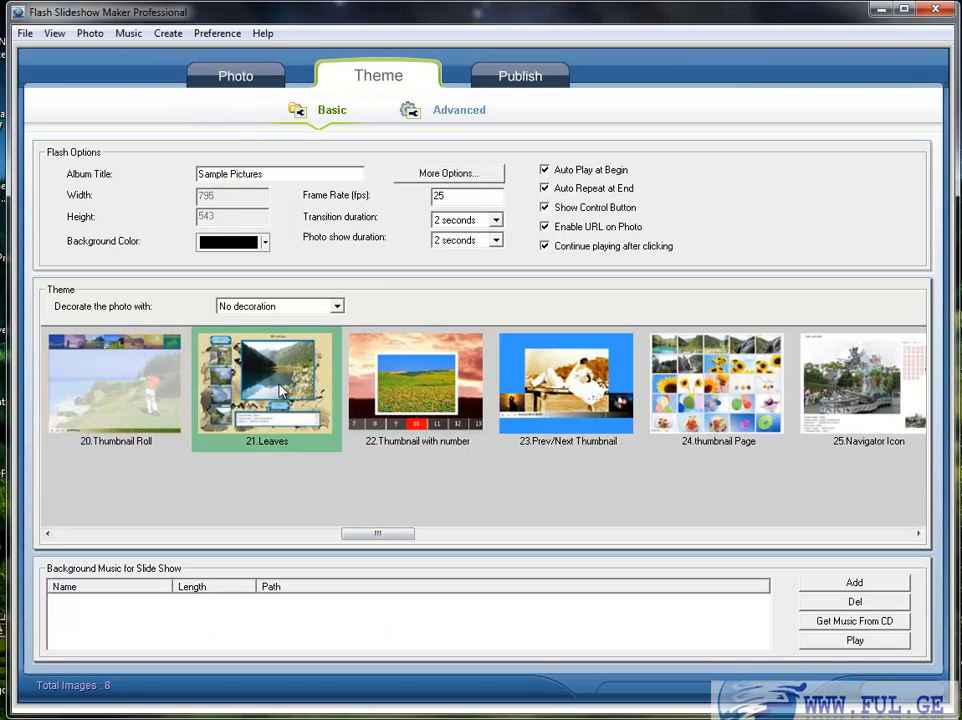
# Step: Switch the slideshow to advanced theme mode, return to the preset themes and choose 03.blue from the professional category
pyautogui.click(436, 118)
pyautogui.click(636, 301)
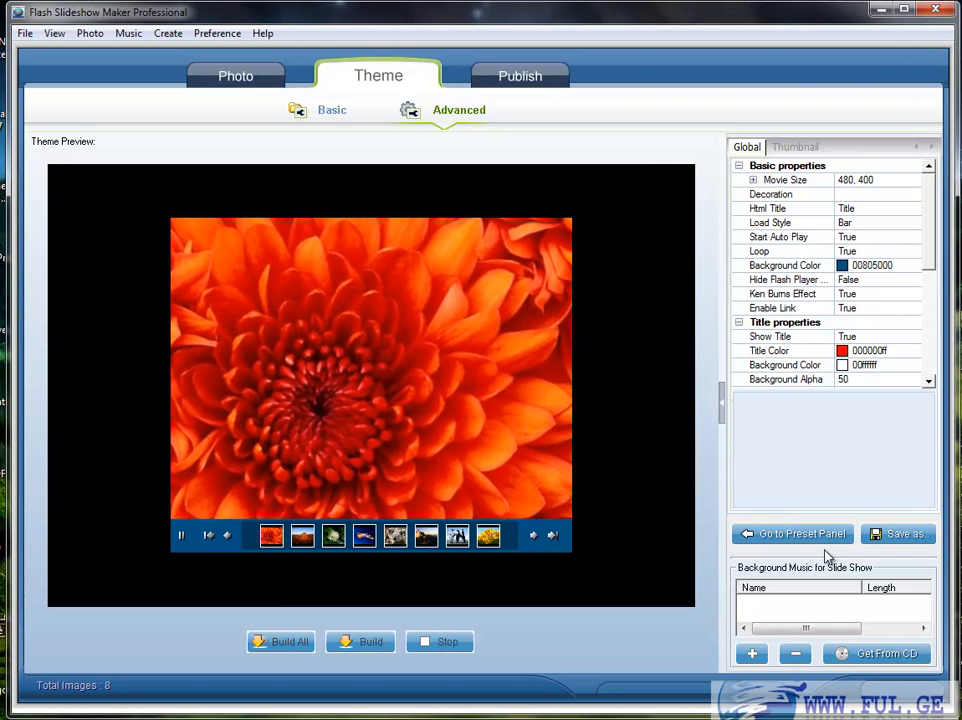
pyautogui.click(805, 535)
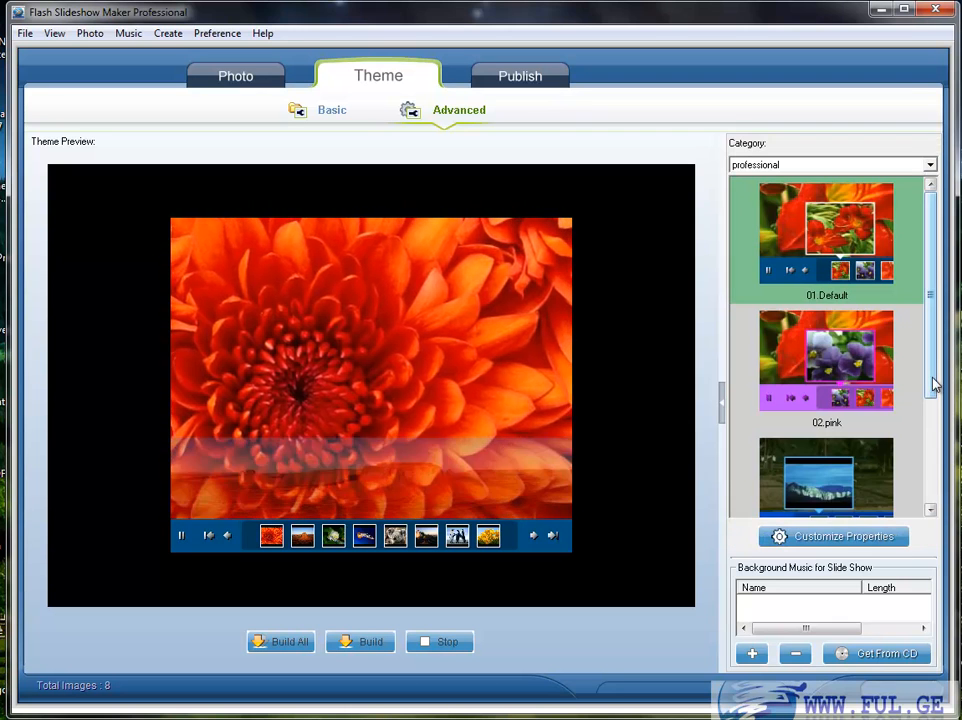
pyautogui.moveTo(932, 406); pyautogui.dragTo(940, 297)
pyautogui.scroll(-3, 940, 466)
pyautogui.click(816, 430)
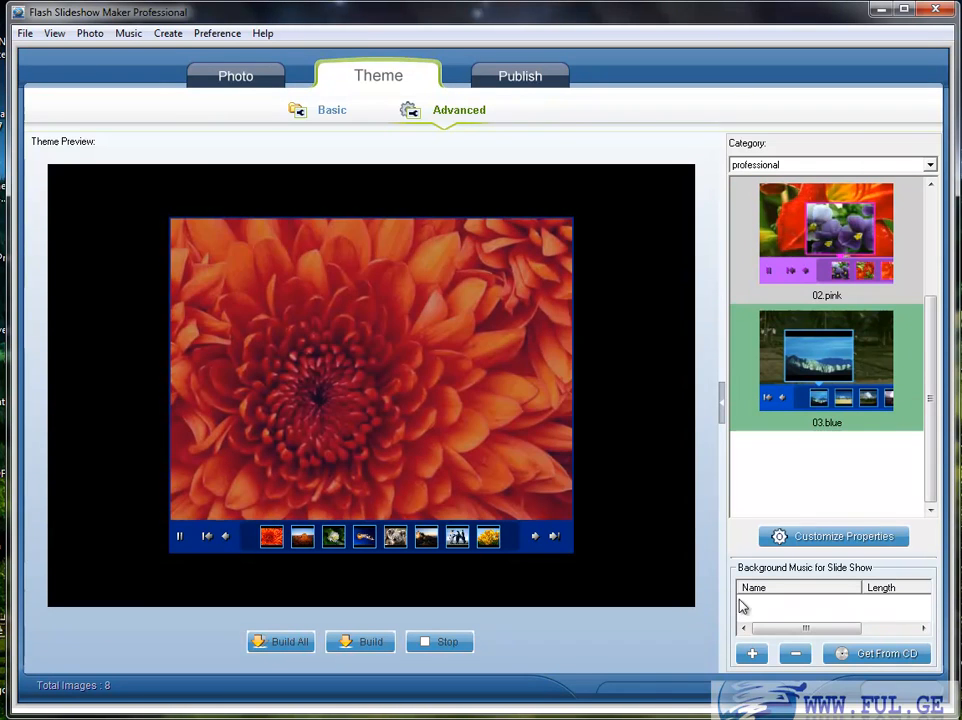
# Step: Switch the slideshow back to basic theme mode and choose No decoration for the photos
pyautogui.click(325, 110)
pyautogui.click(644, 304)
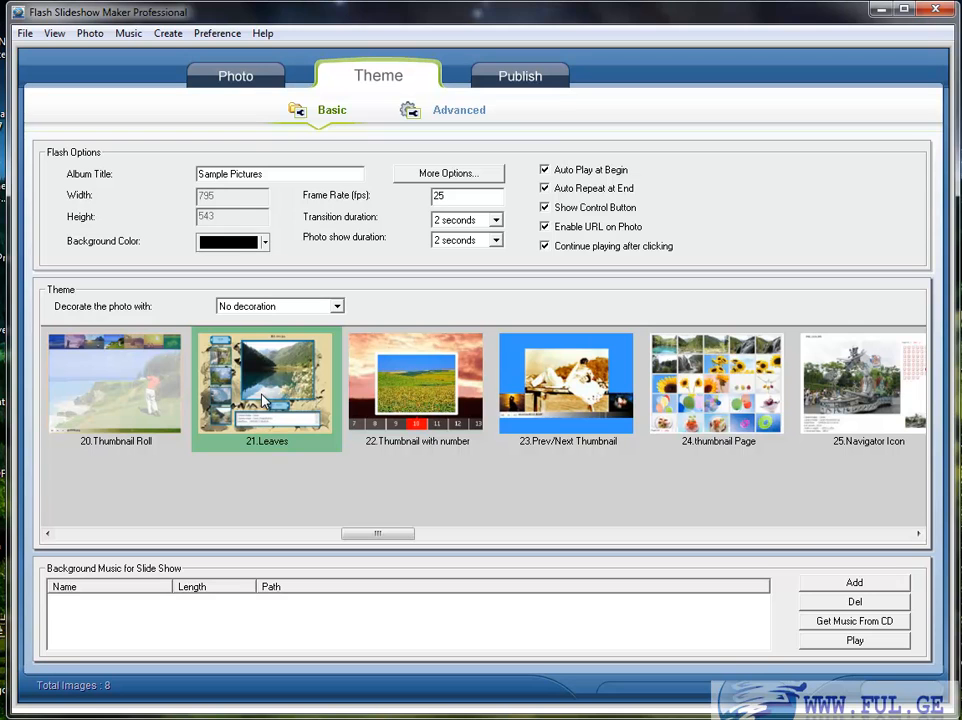
pyautogui.click(264, 311)
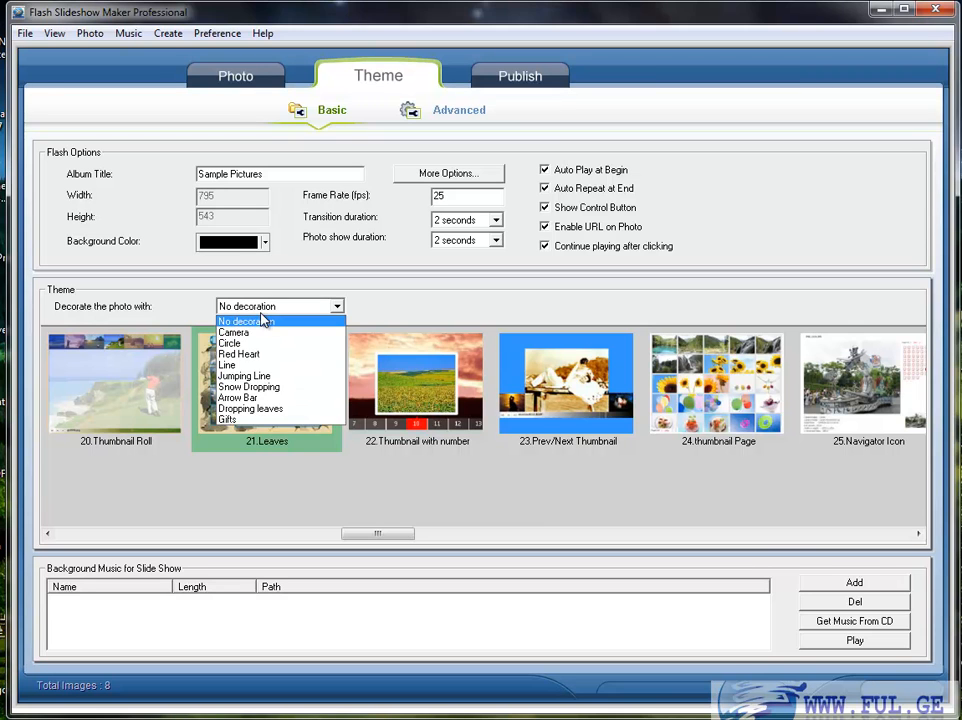
pyautogui.click(264, 319)
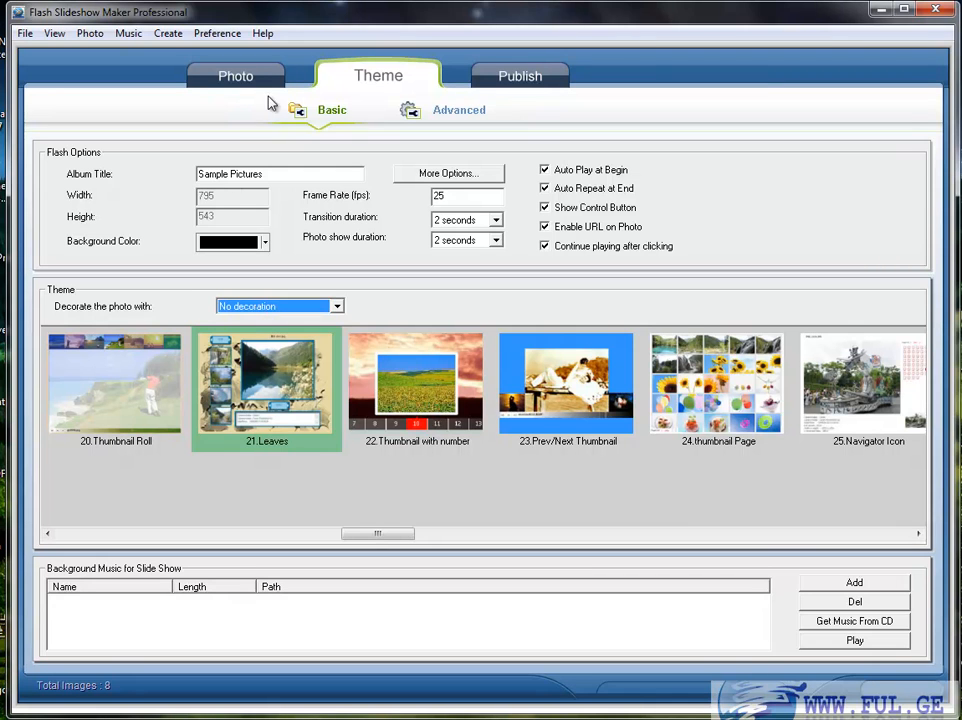
# Step: Review the photos' transition effects and title and URL properties, and return to the 21.Leaves basic theme
pyautogui.click(238, 86)
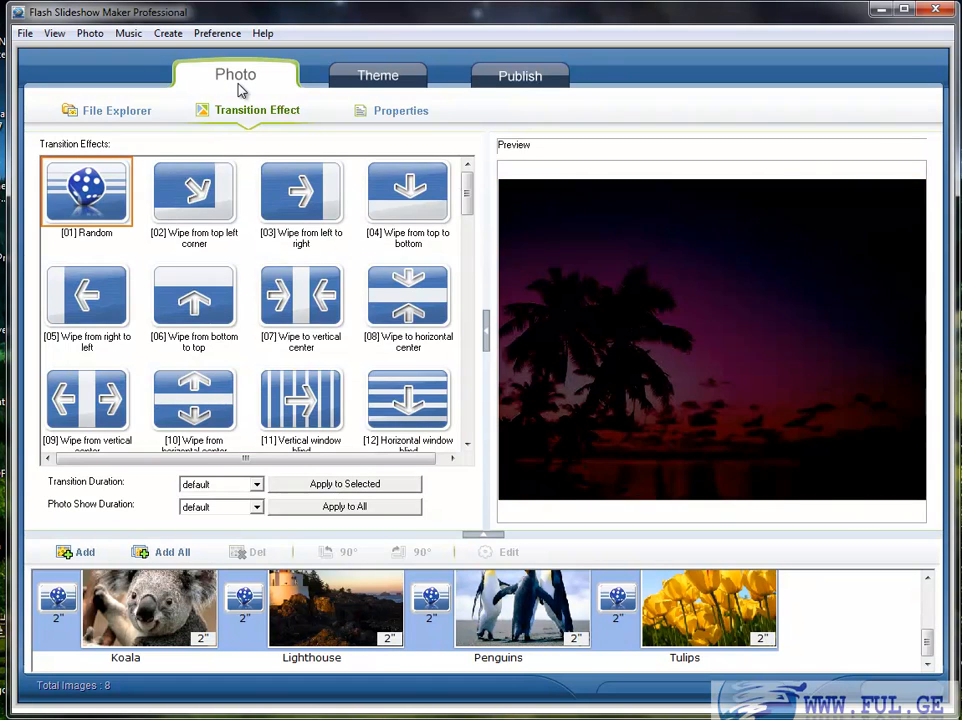
pyautogui.click(401, 112)
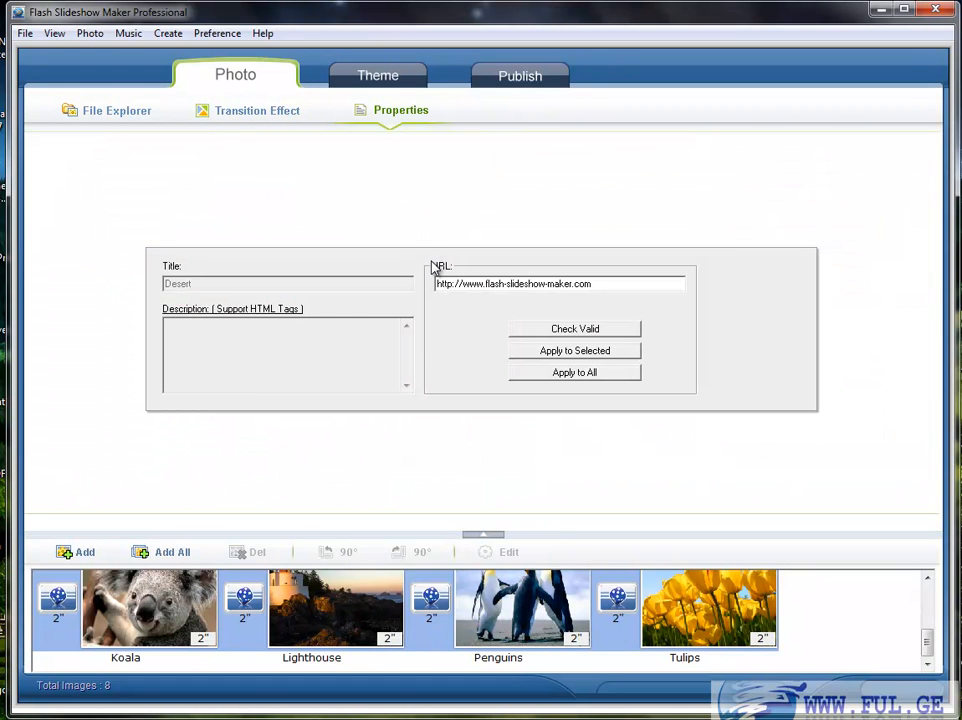
pyautogui.click(372, 80)
pyautogui.click(289, 399)
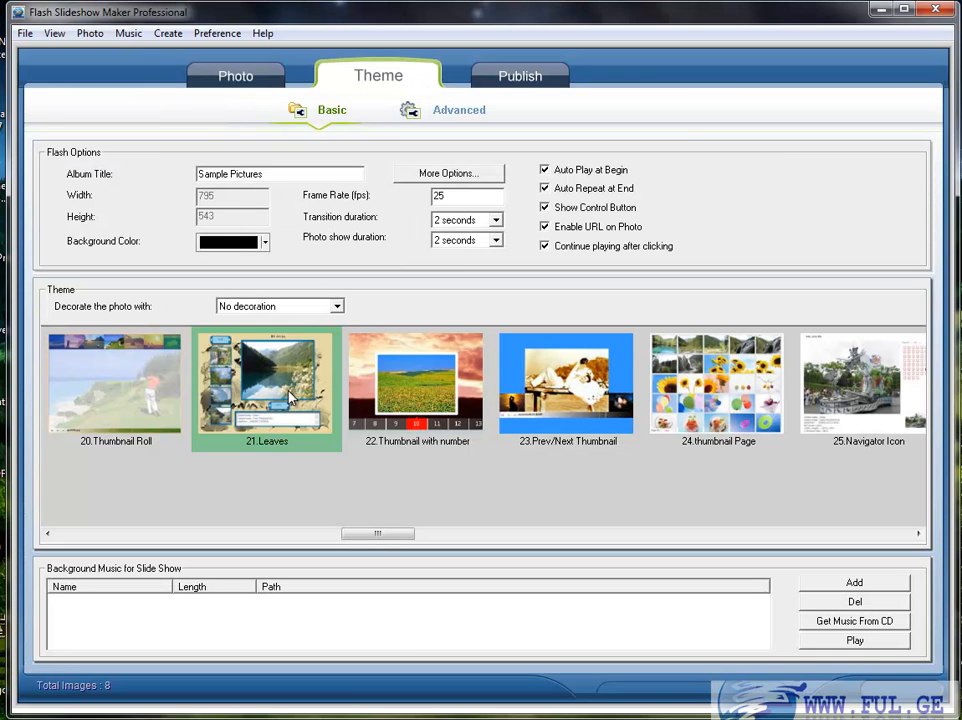
# Step: Add Kalimba from the Sample Music folder of the Music library as the slideshow's background music
pyautogui.click(840, 582)
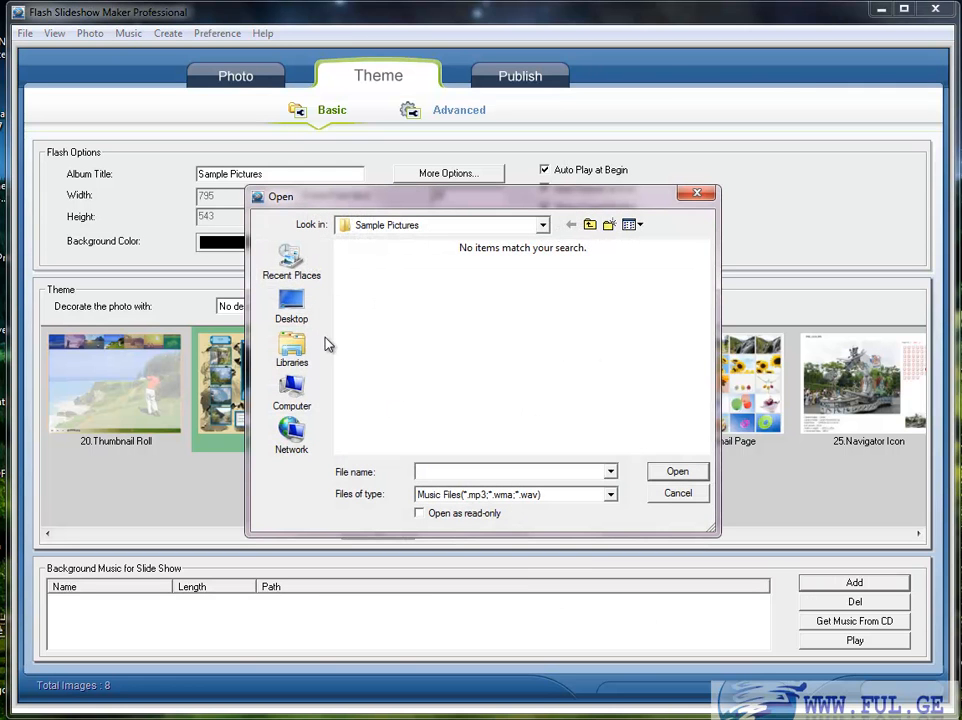
pyautogui.click(292, 350)
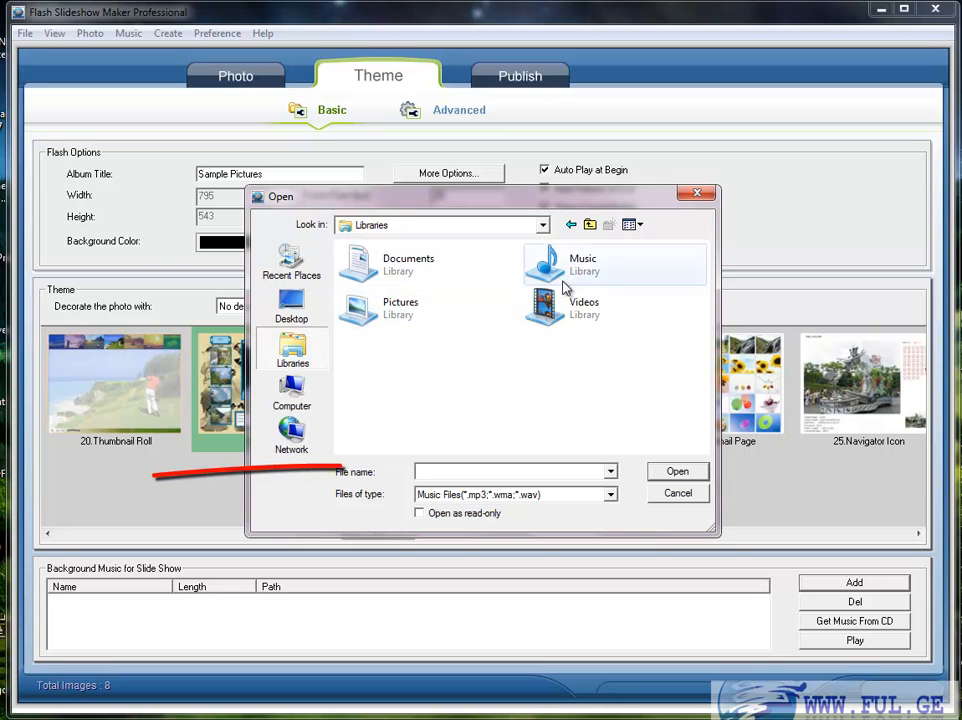
pyautogui.doubleClick(545, 263)
pyautogui.doubleClick(388, 270)
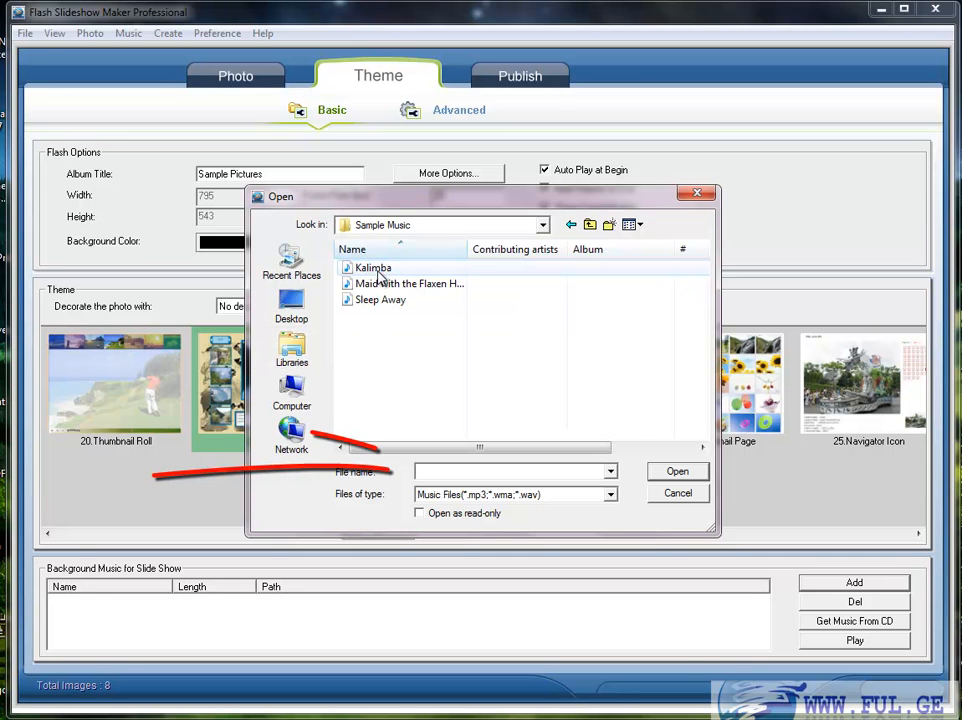
pyautogui.doubleClick(377, 270)
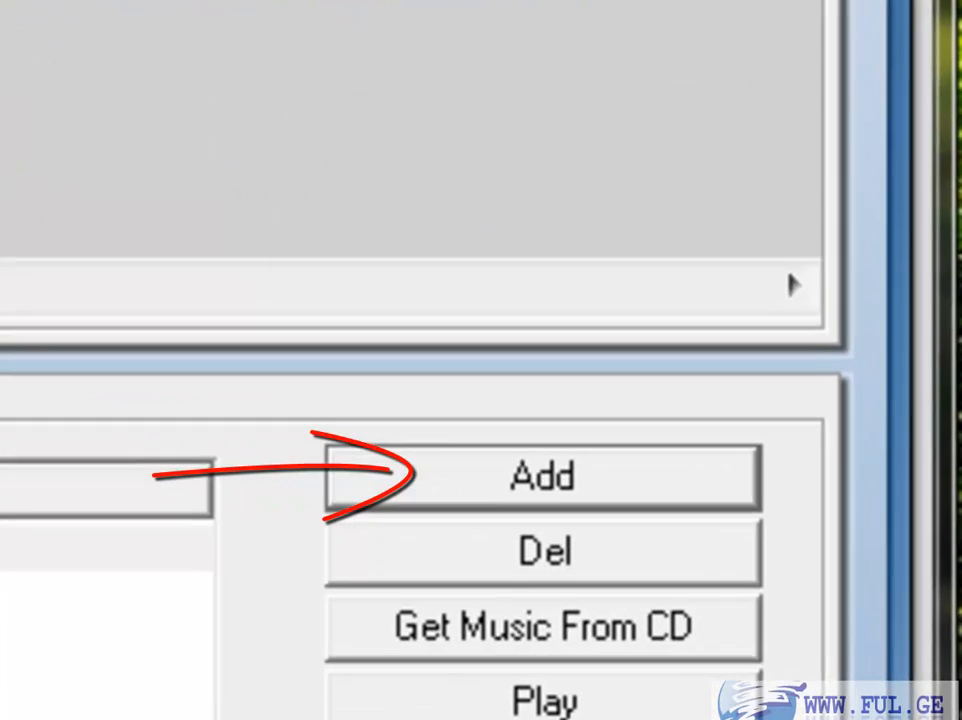
# Step: Publish the slideshow to the output folder as a Flash file only, using myalbum.swf and myalbum.html
pyautogui.click(516, 80)
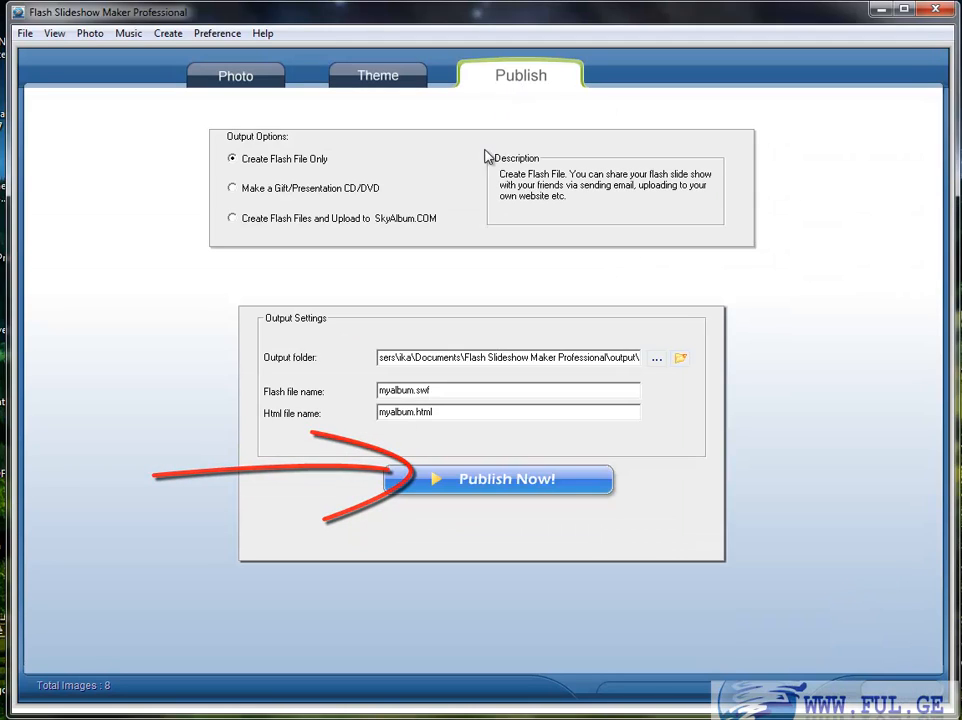
pyautogui.click(495, 480)
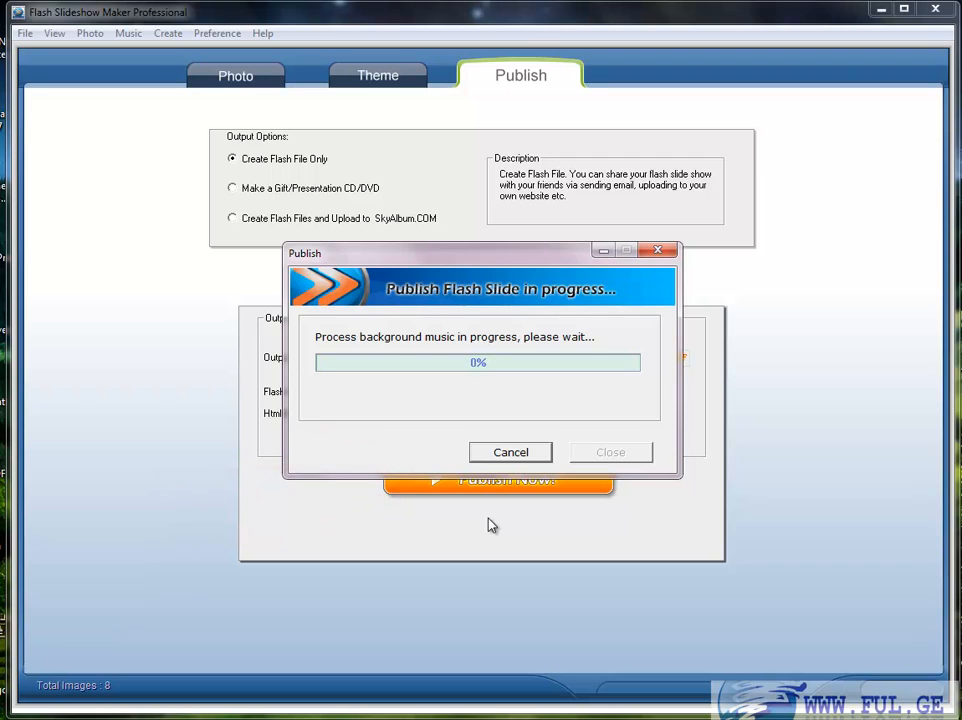
pyautogui.moveTo(448, 263); pyautogui.dragTo(431, 237)
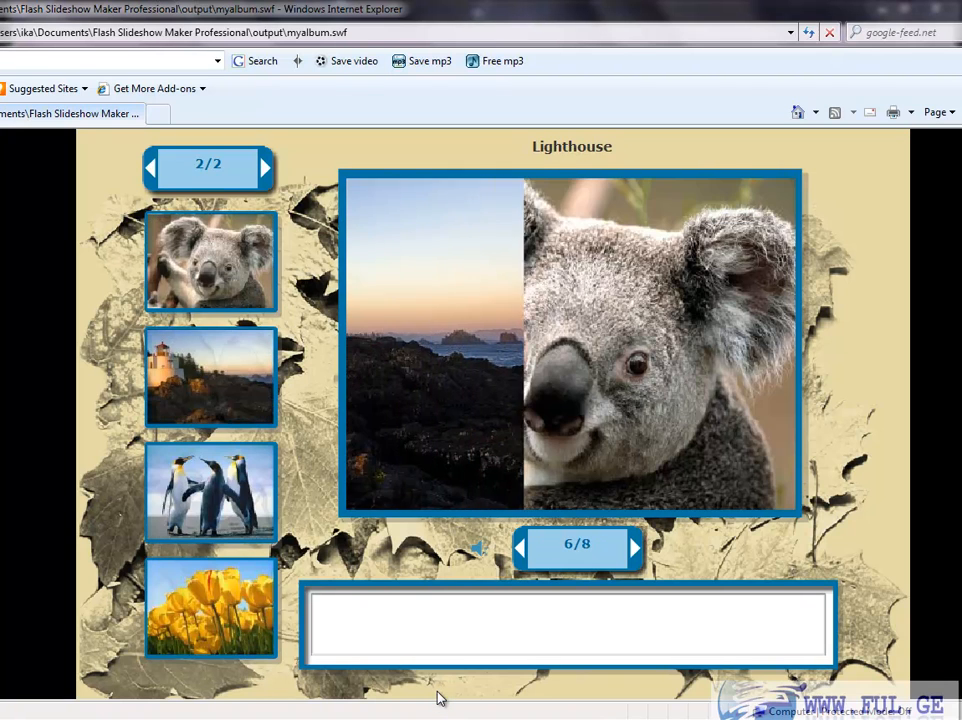
# Step: Close the browser playing the published myalbum slideshow, the output folder and the publishing dialog
pyautogui.hotkey('alt', 'F4')
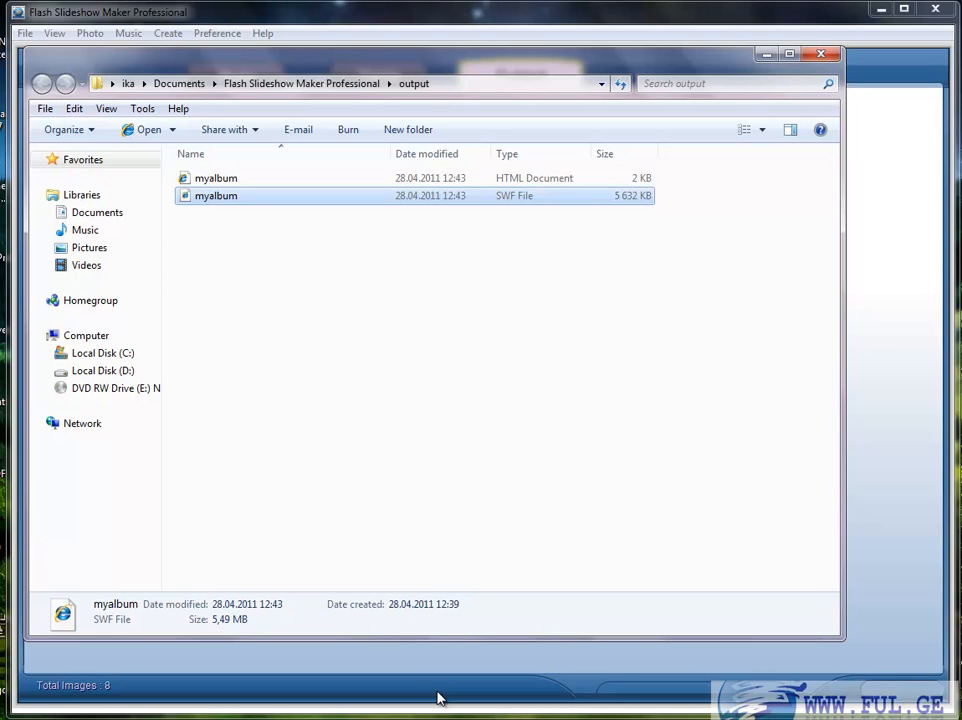
pyautogui.click(440, 300)
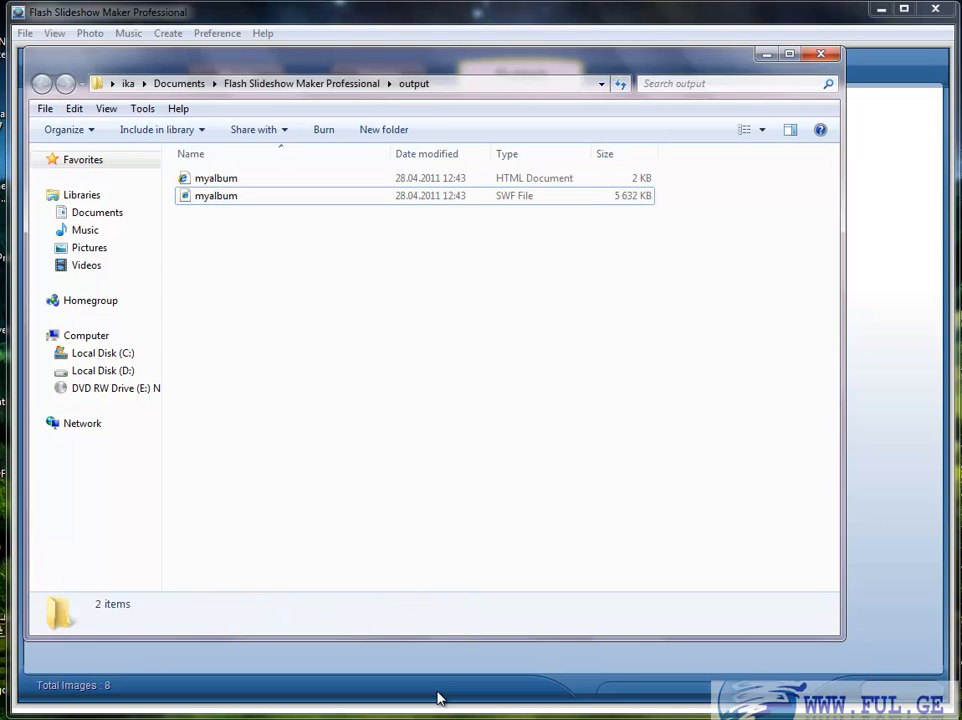
pyautogui.hotkey('alt', 'F4')
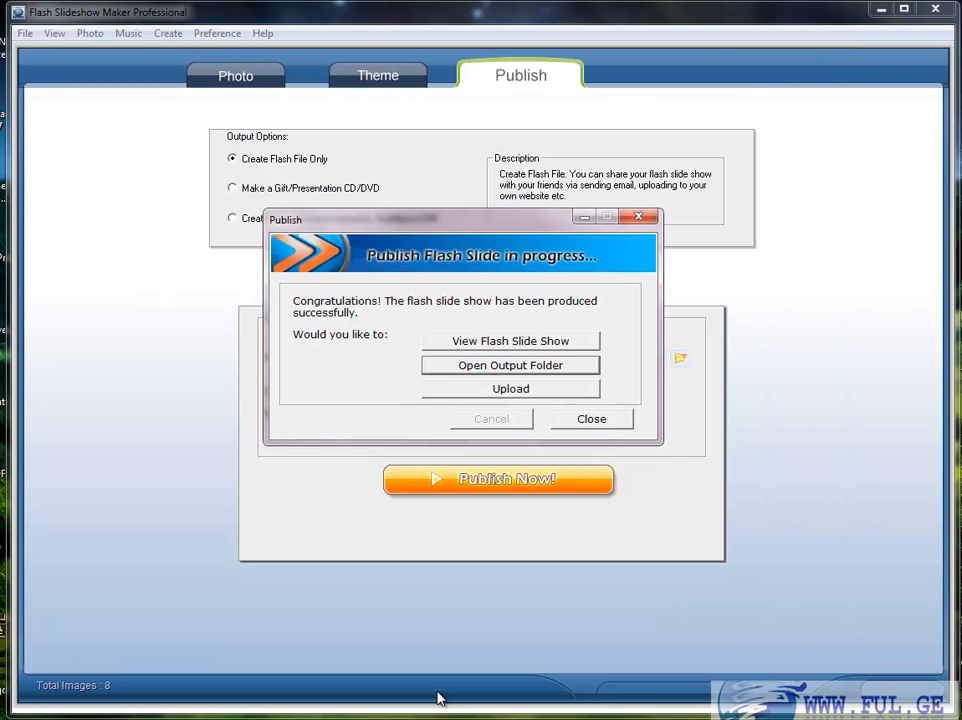
pyautogui.hotkey('alt', 'F4')
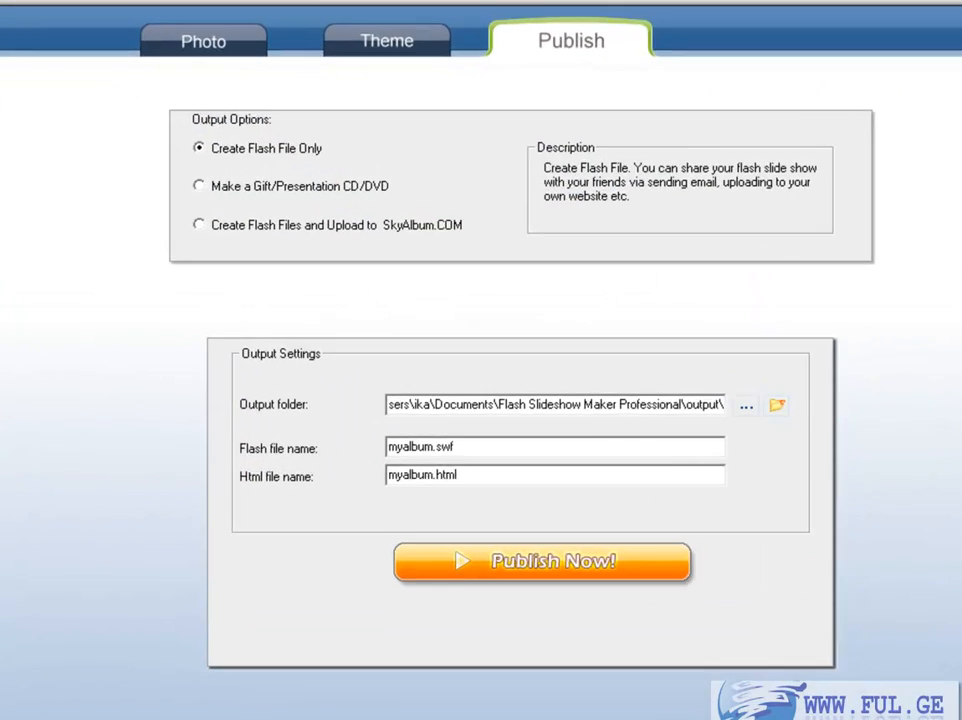